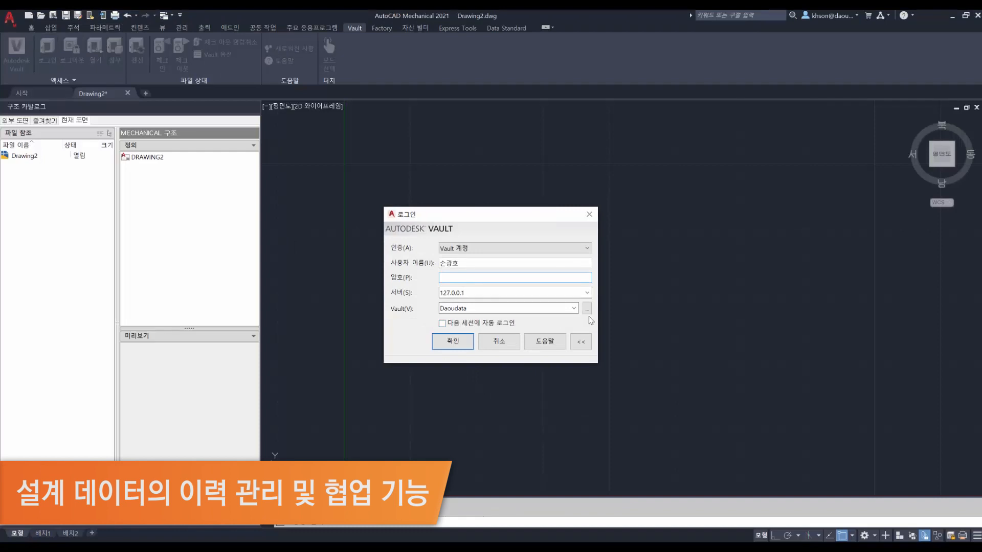
- Log in to the Daoudata vault on server 127.0.0.1 by entering the account password
click(587, 308)
click(483, 339)
click(445, 277)
text(1)
click(458, 343)
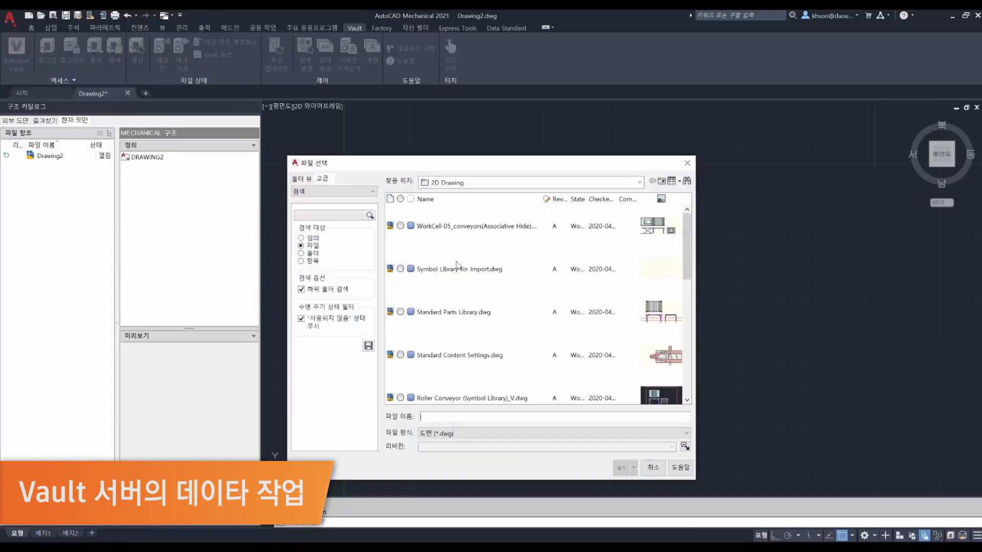
- Open Roller Conveyor (Symbol Library)_V.dwg from the vault's 2D Drawing folder
scroll(459, 255, down, 5)
scroll(479, 270, up, 5)
click(500, 182)
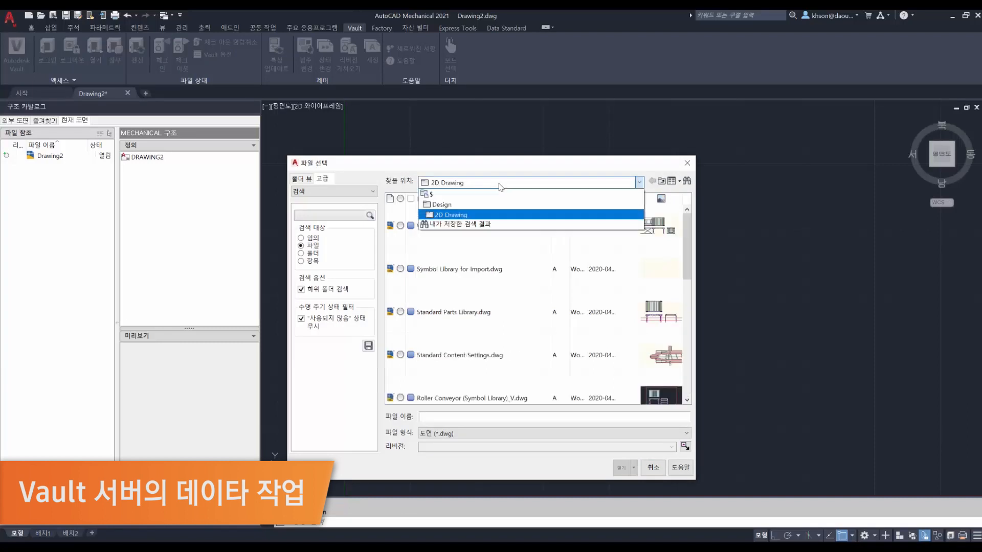
click(500, 184)
click(483, 233)
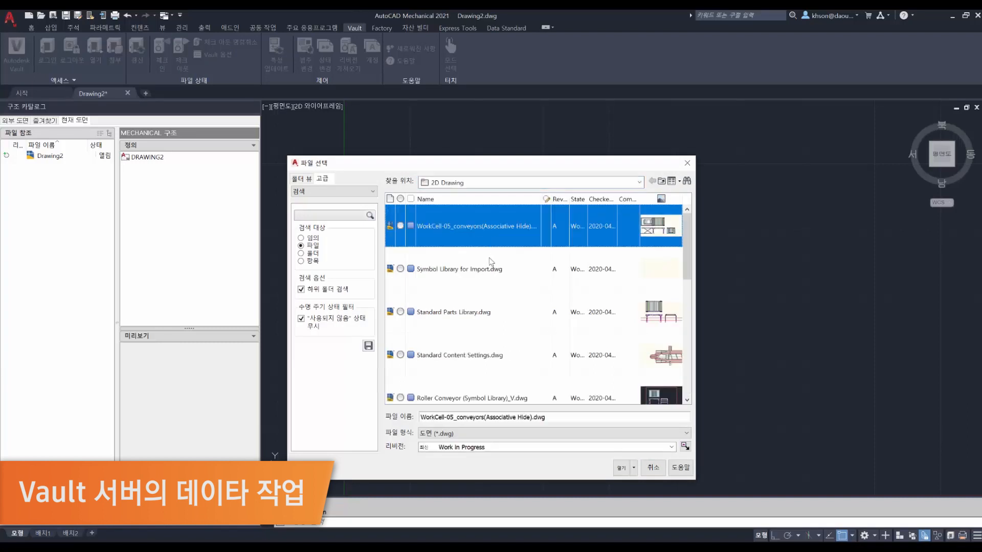
scroll(495, 271, down, 4)
scroll(495, 299, up, 4)
click(519, 399)
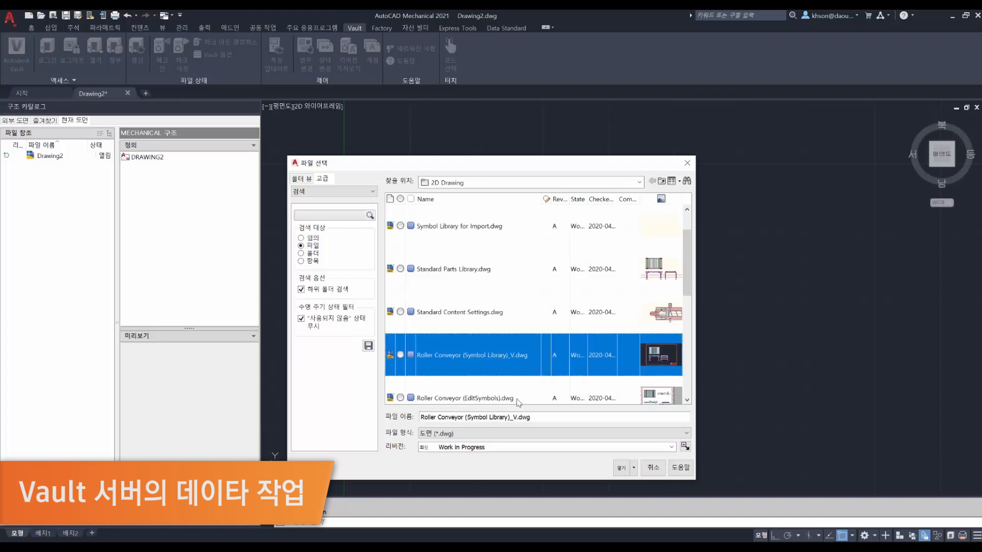
click(620, 468)
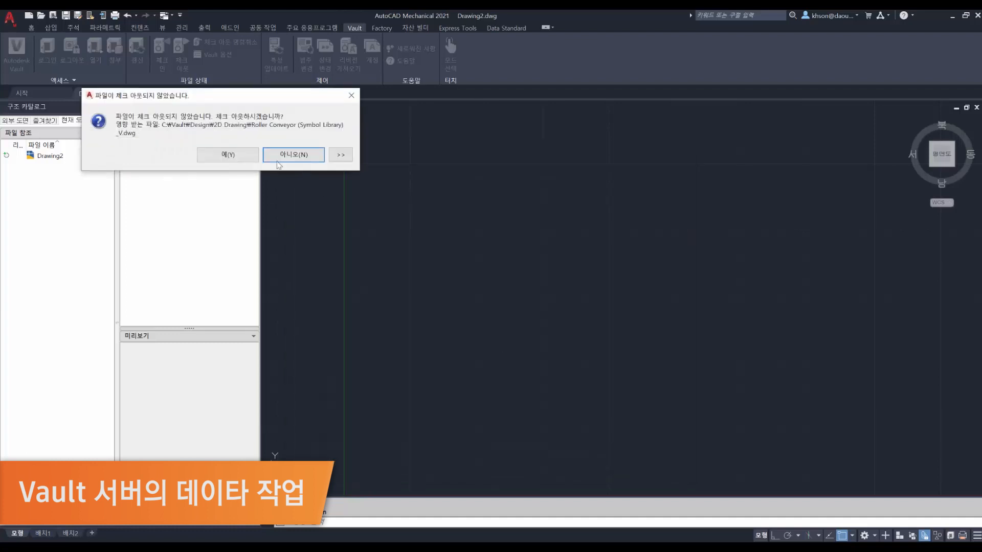
- Check out the roller conveyor drawing and update its outdated properties
click(248, 155)
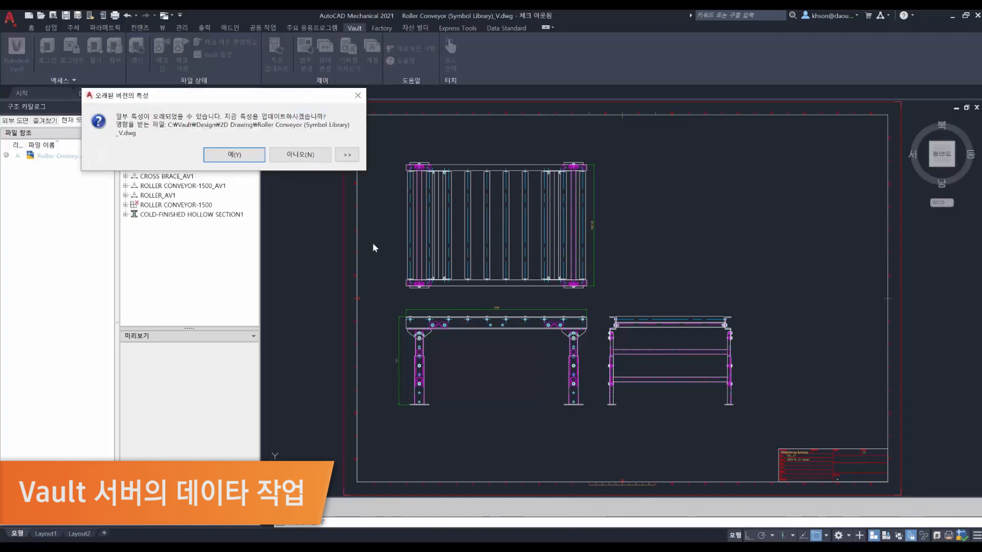
click(238, 156)
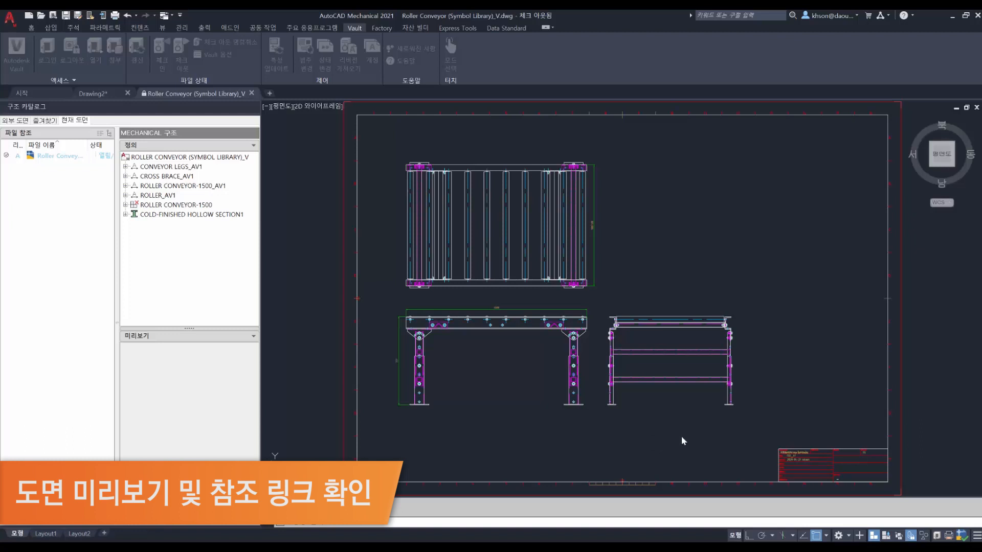
click(655, 447)
key(Escape)
- Preview the side and top views of CONVEYOR LEGS_AV1 and the front and end views of CROSS BRACE_AV1
scroll(460, 346, up, 5)
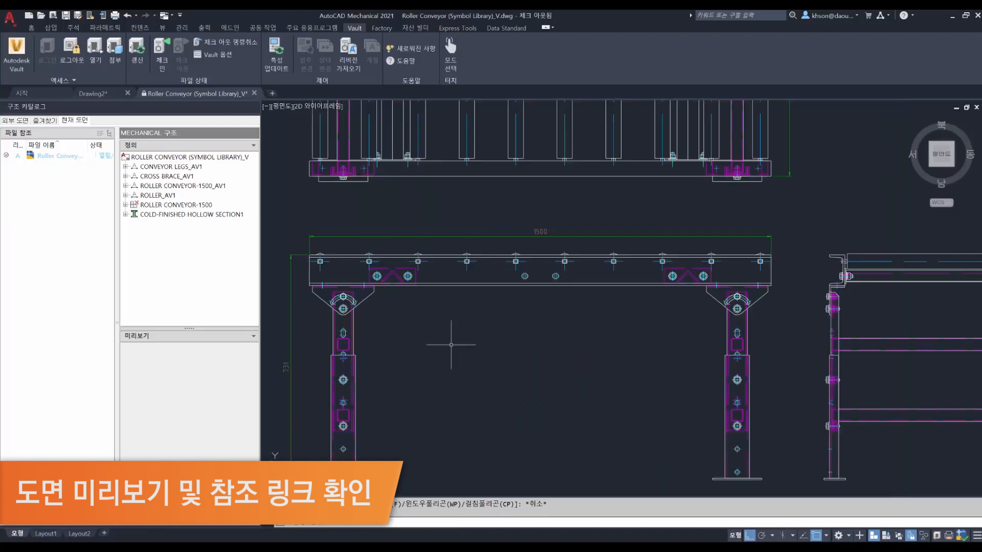
scroll(460, 346, down, 3)
double_click(137, 170)
click(162, 177)
click(167, 188)
click(169, 196)
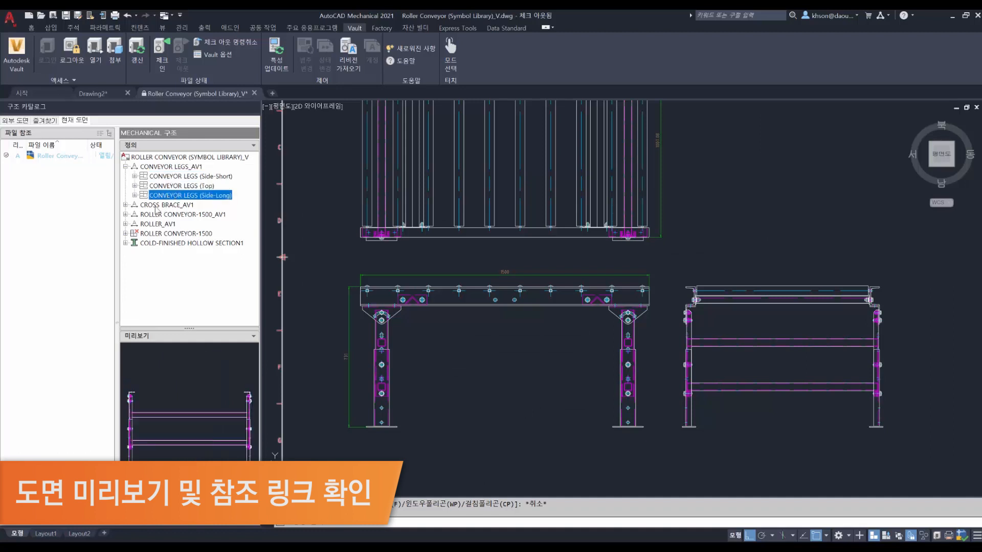
click(125, 205)
click(169, 215)
click(173, 224)
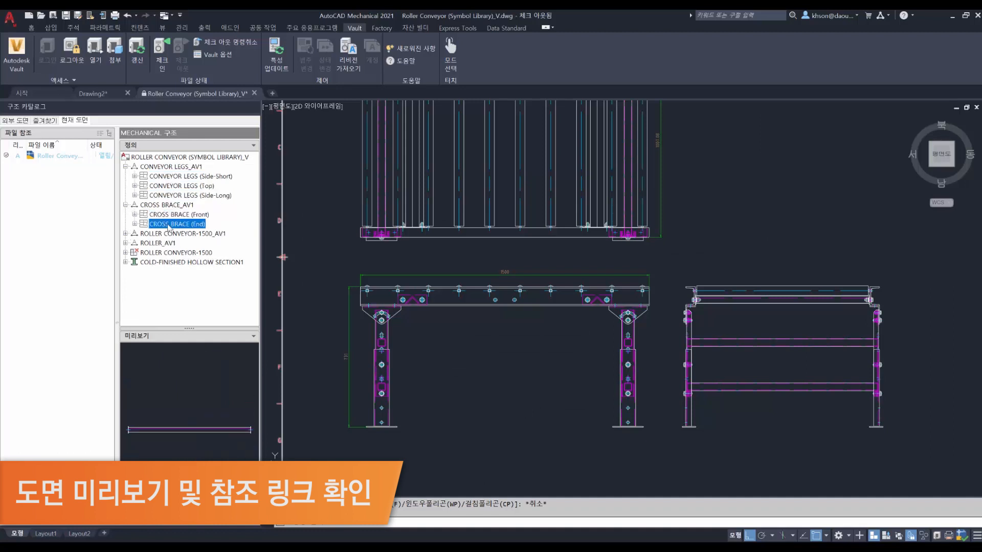
- Preview SCREW CON2 (Top), ROLLER_AV1 and ROLLER CONVEYOR-1500 in the drawing's structure, and clear the drawing selection
click(435, 286)
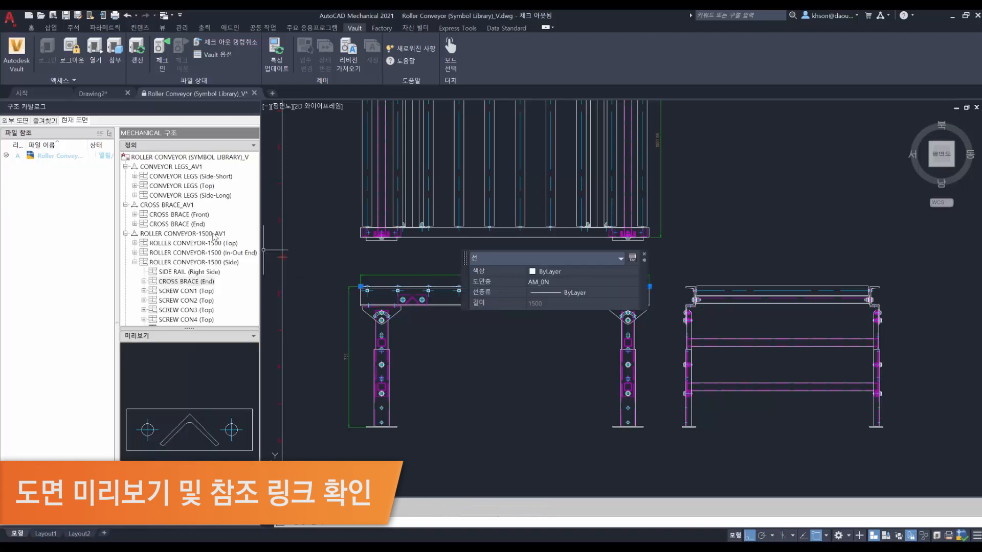
click(187, 302)
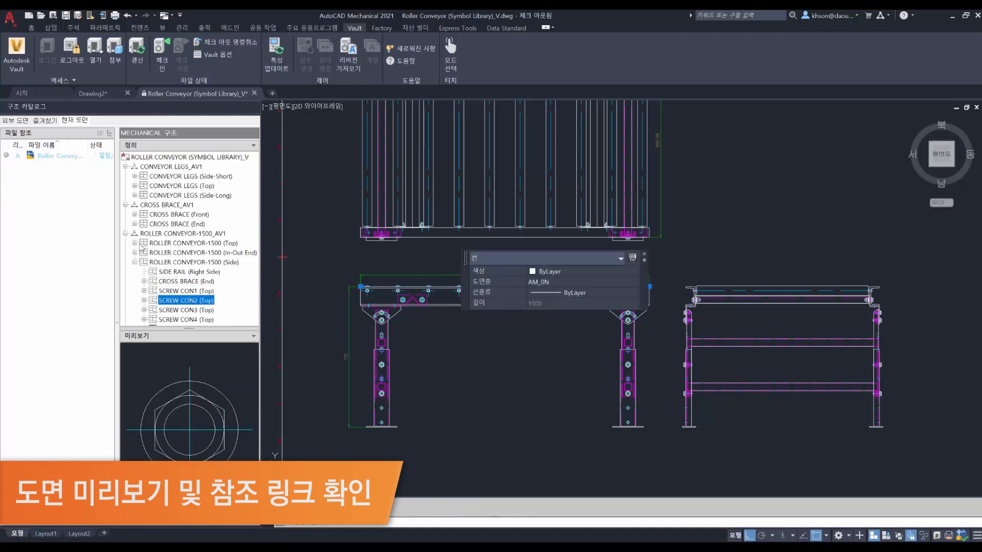
click(126, 233)
click(159, 244)
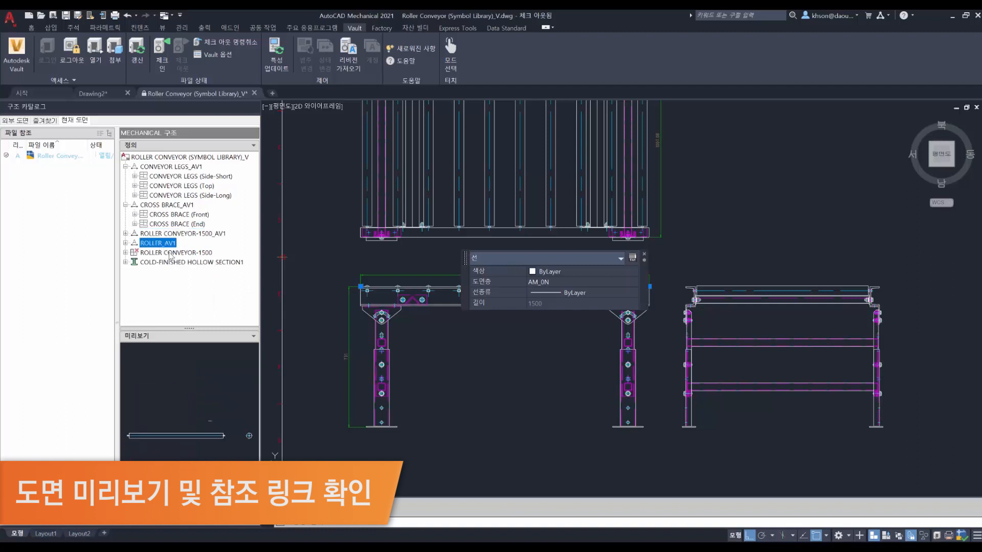
click(170, 254)
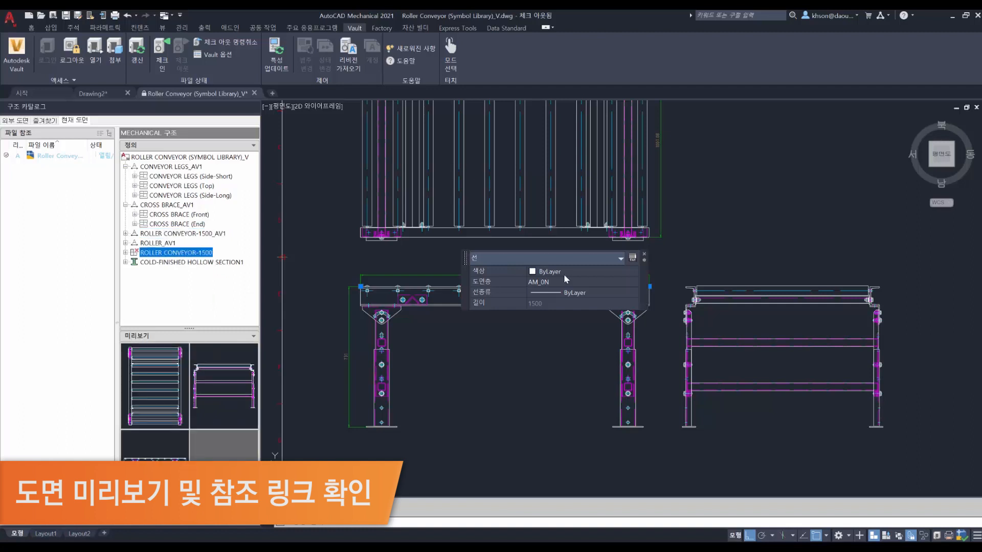
click(645, 255)
scroll(649, 261, down, 5)
key(Escape)
- Externalize ROLLER CONVEYOR-1500 as ROLLER CONVEYOR-1500.dwg in the Vault\Design\2D Drawing folder
click(185, 253)
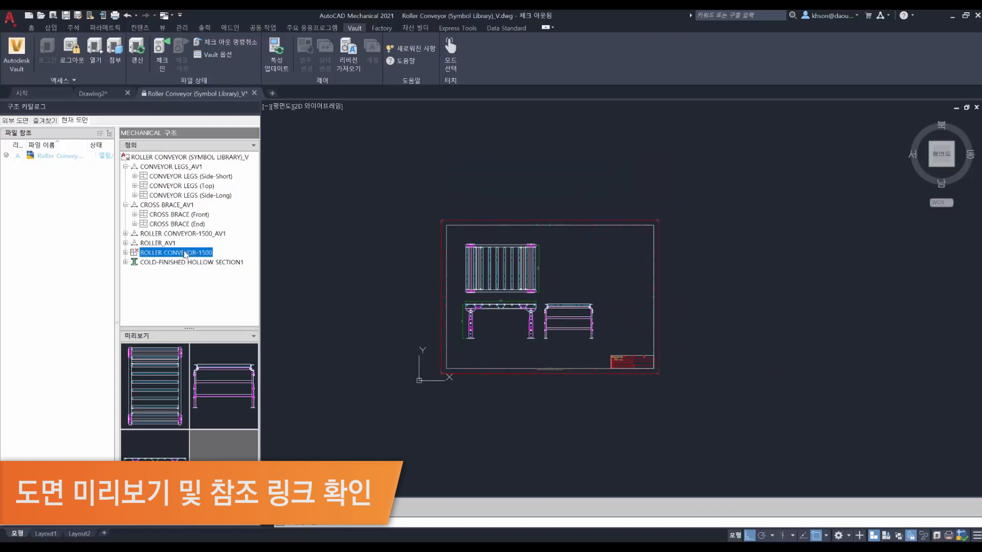
right_click(185, 255)
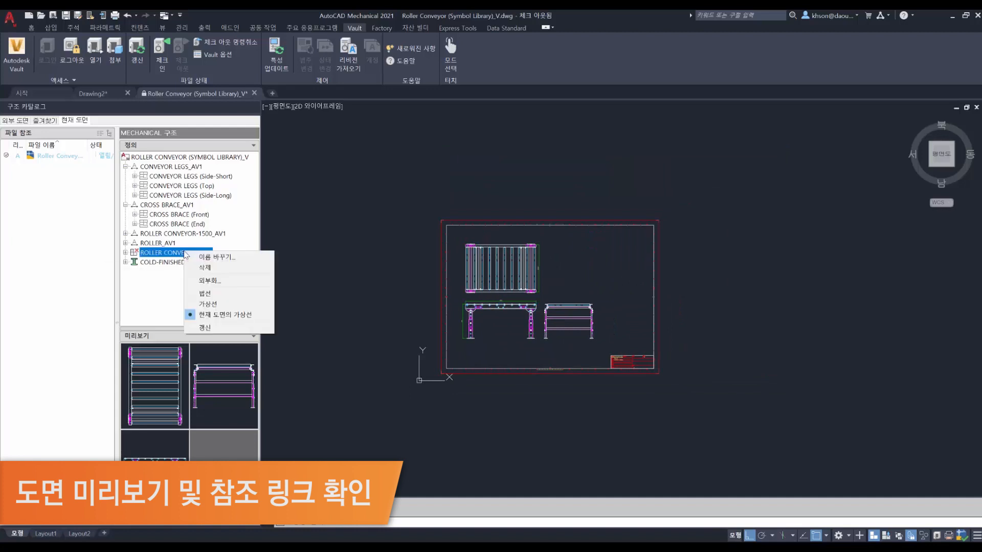
click(220, 281)
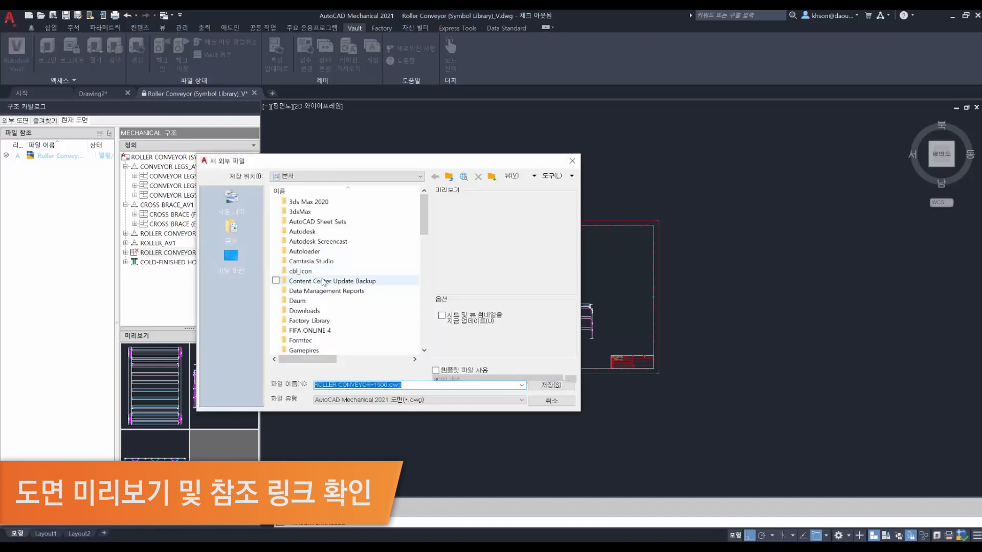
click(232, 255)
double_click(304, 215)
double_click(310, 296)
scroll(307, 302, down, 5)
double_click(297, 311)
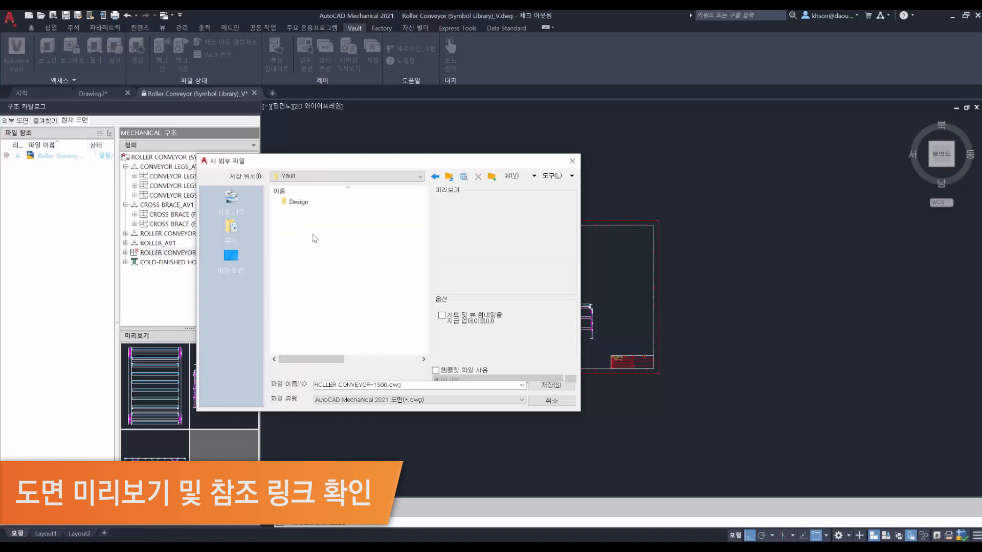
double_click(302, 202)
double_click(306, 202)
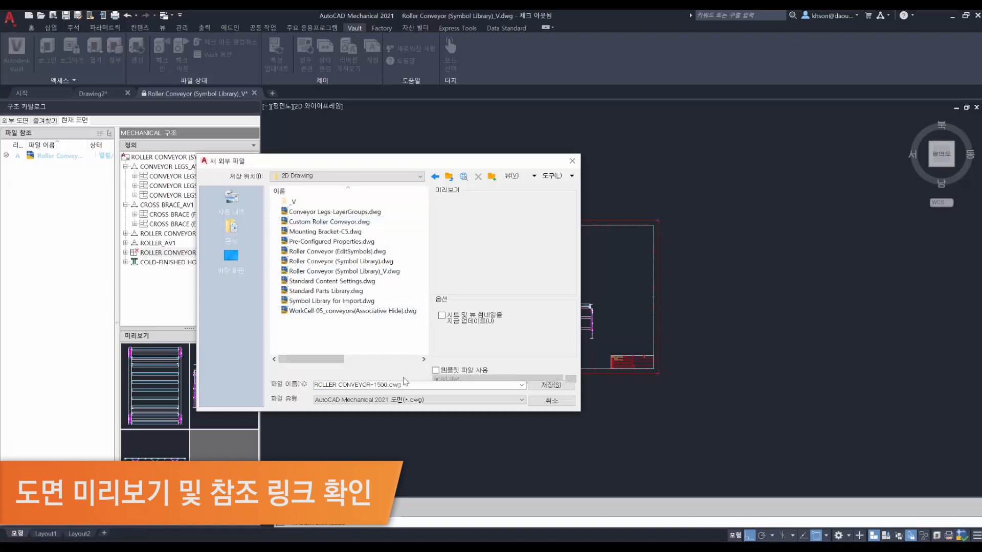
click(428, 386)
click(551, 385)
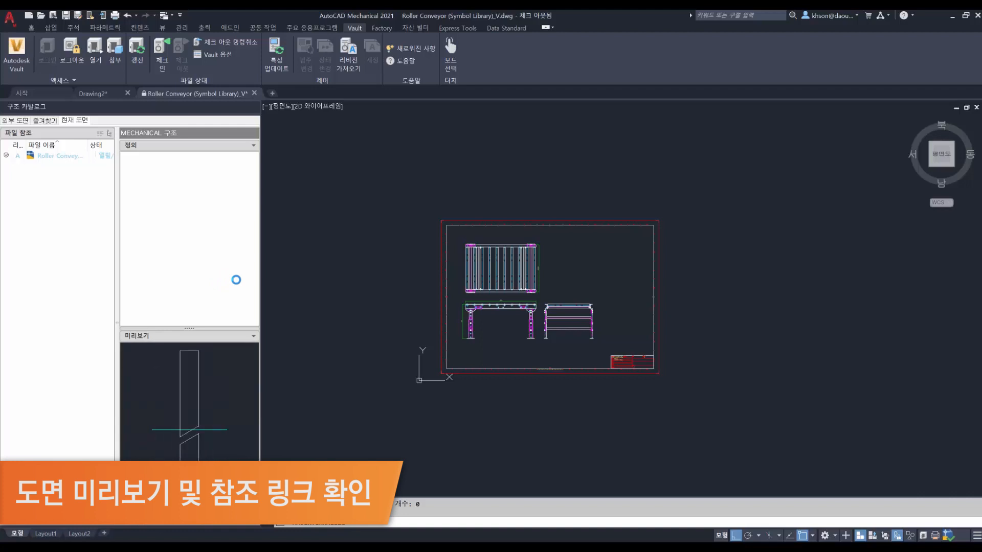
click(450, 290)
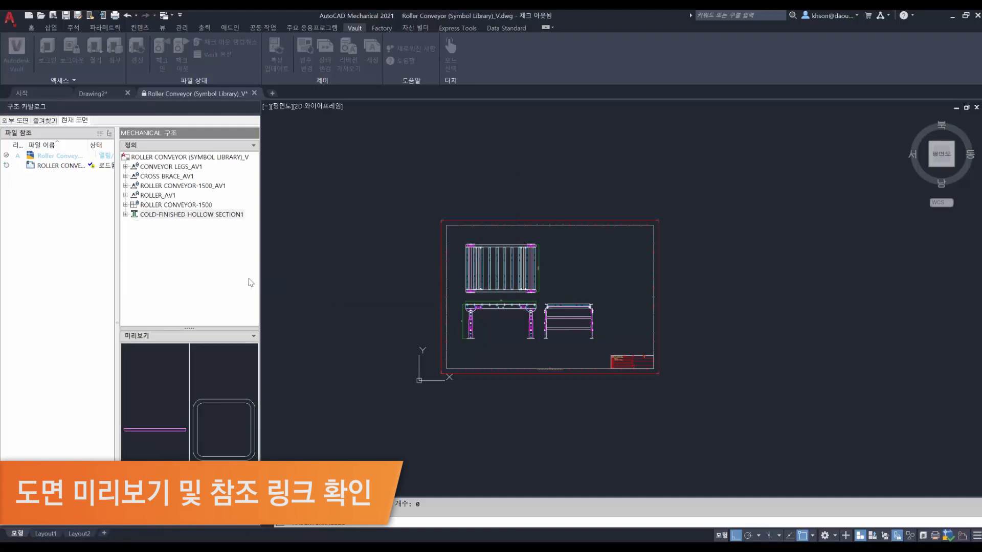
- Check the file references of the main drawing and the external ROLLER CONVEYOR-1500 file, and inspect the conveyor views
click(38, 156)
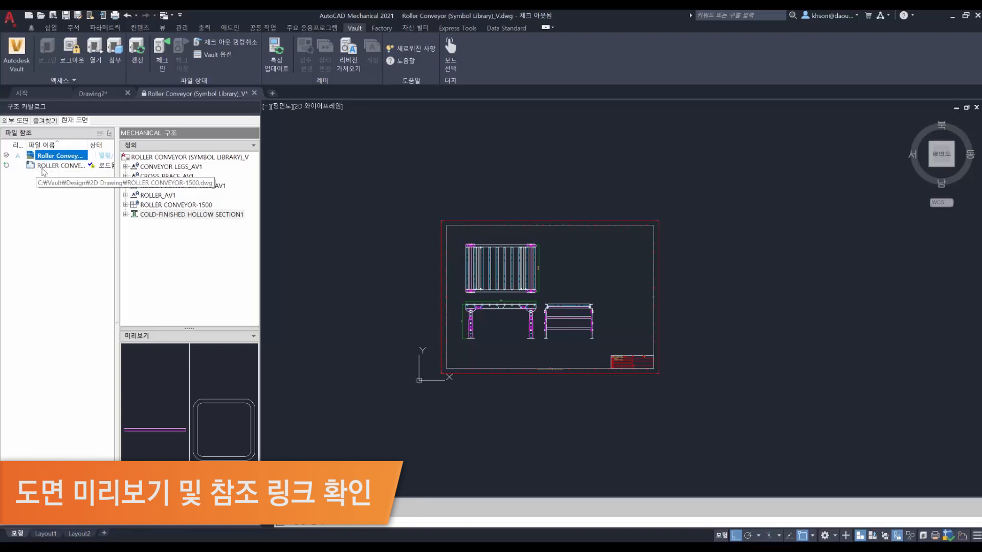
click(46, 167)
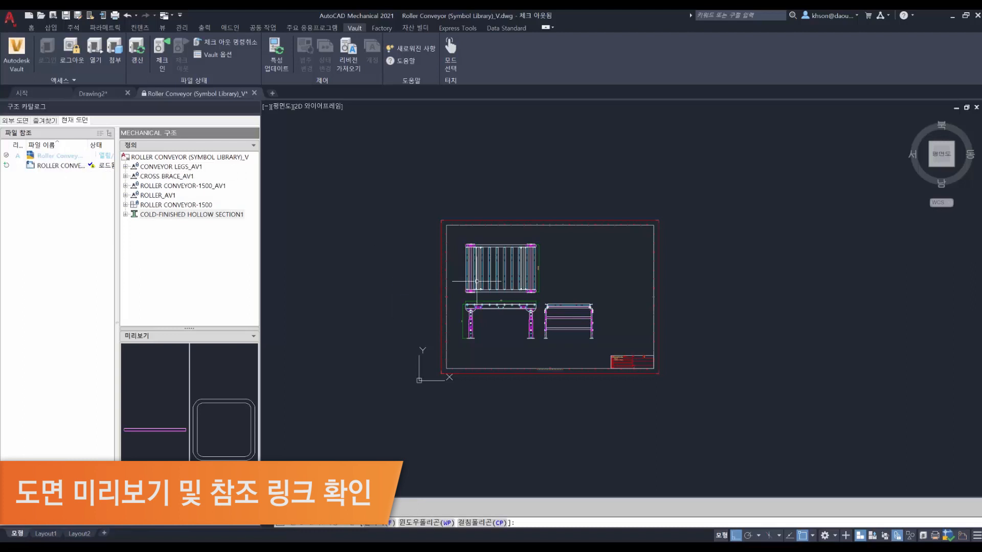
scroll(475, 283, down, 2)
scroll(545, 280, up, 4)
mouse_move(544, 281)
middle_down()
mouse_move(541, 304)
mouse_move(552, 299)
middle_up()
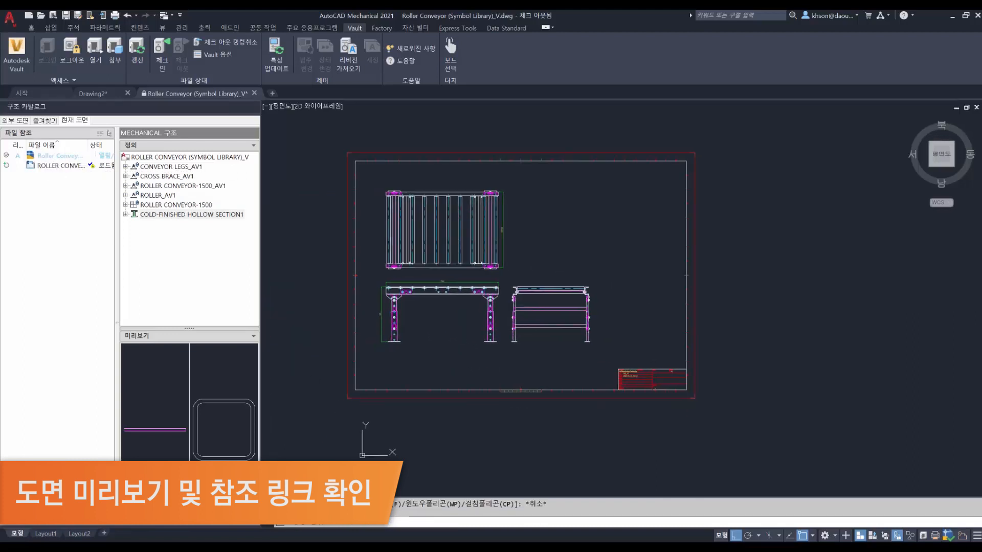
scroll(566, 281, up, 2)
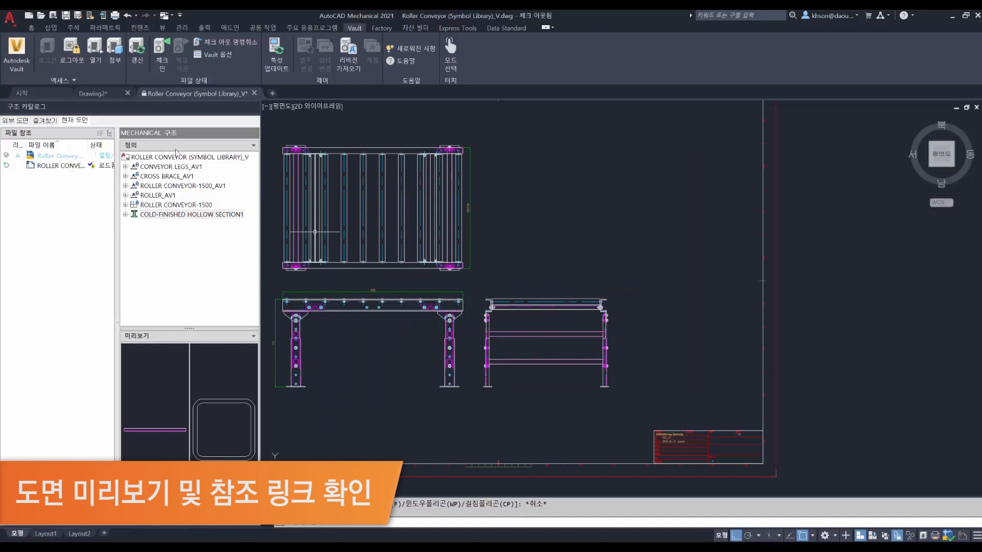
- View the assembly properties of the MAIN BOM and close them without changes
click(75, 30)
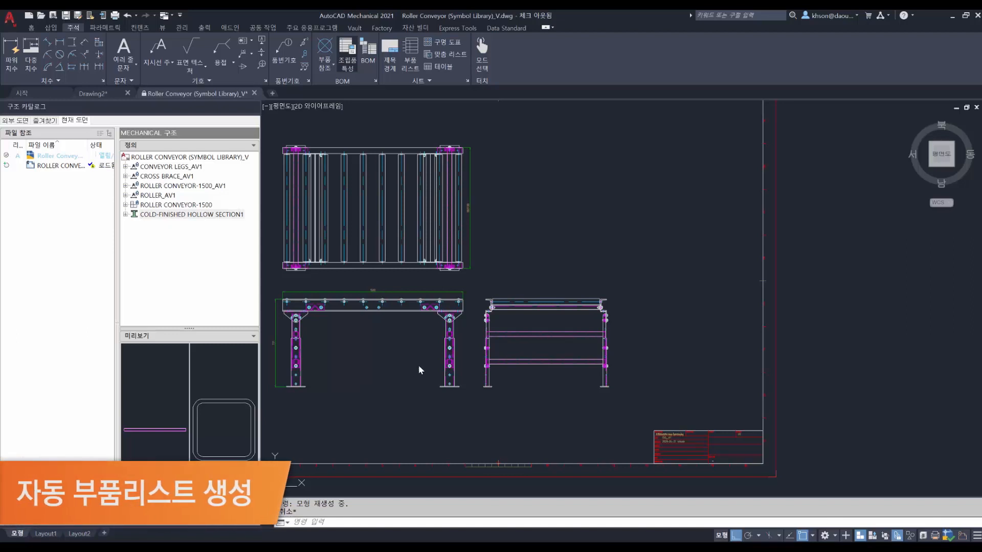
click(348, 52)
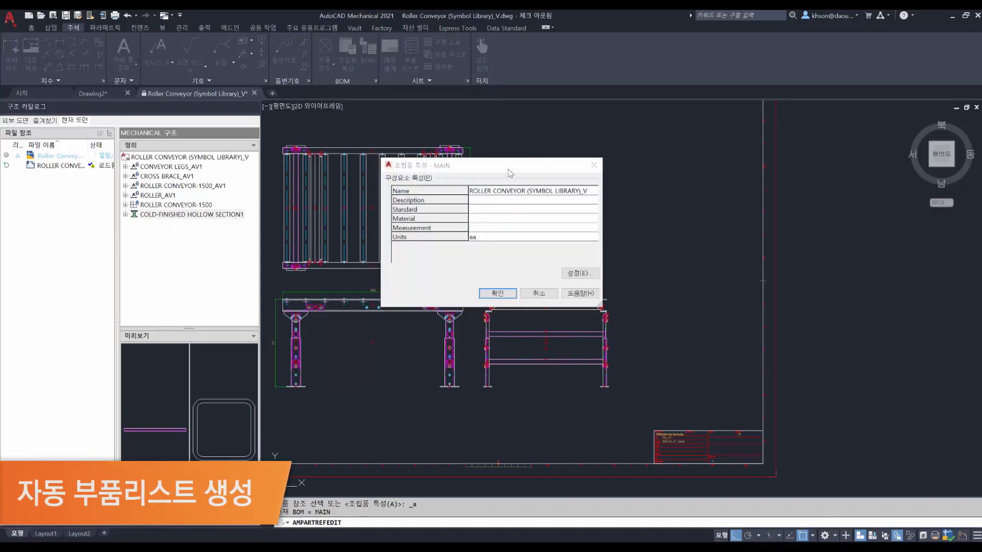
drag(510, 173, 369, 243)
click(356, 364)
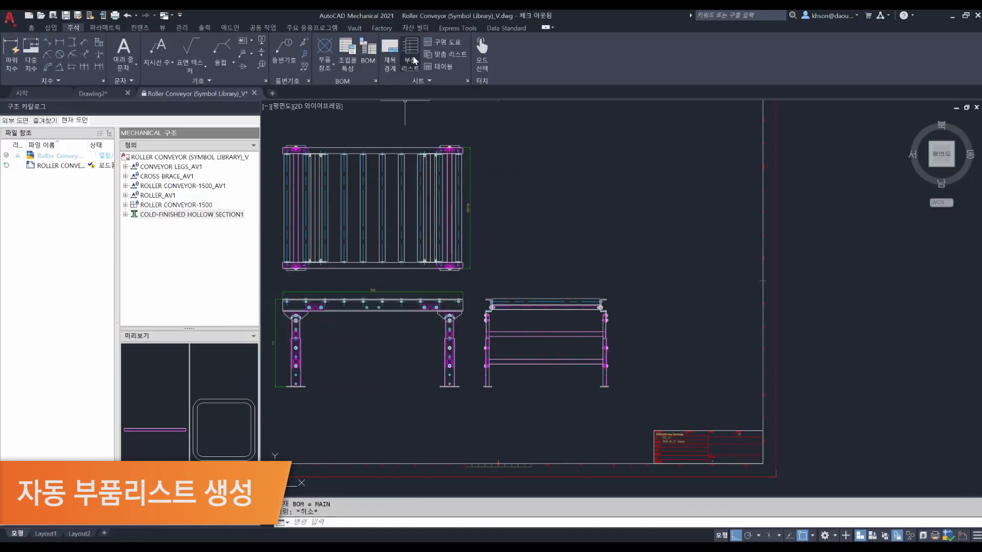
- Open the MAIN BOM, enlarge its window and review the listed parts and quantities
click(371, 57)
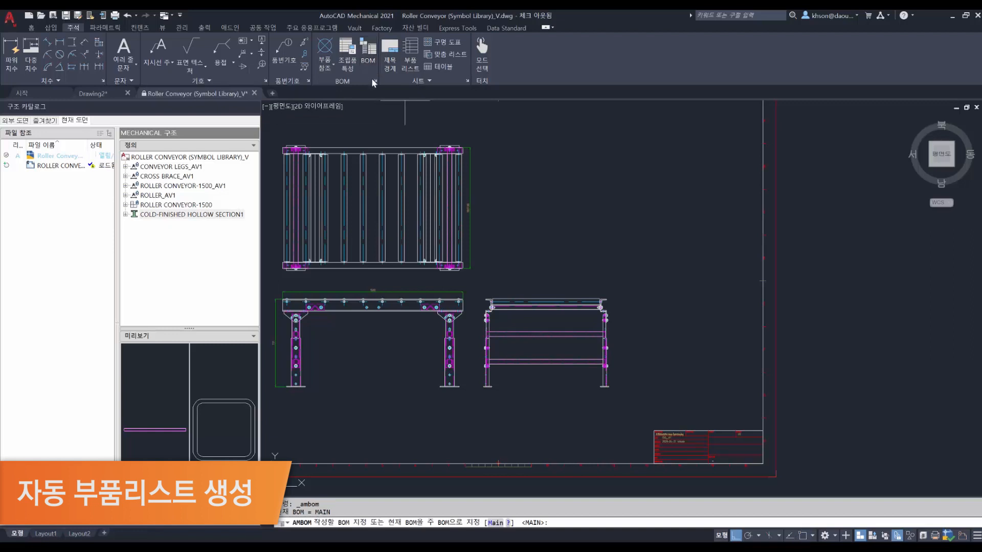
right_click(460, 243)
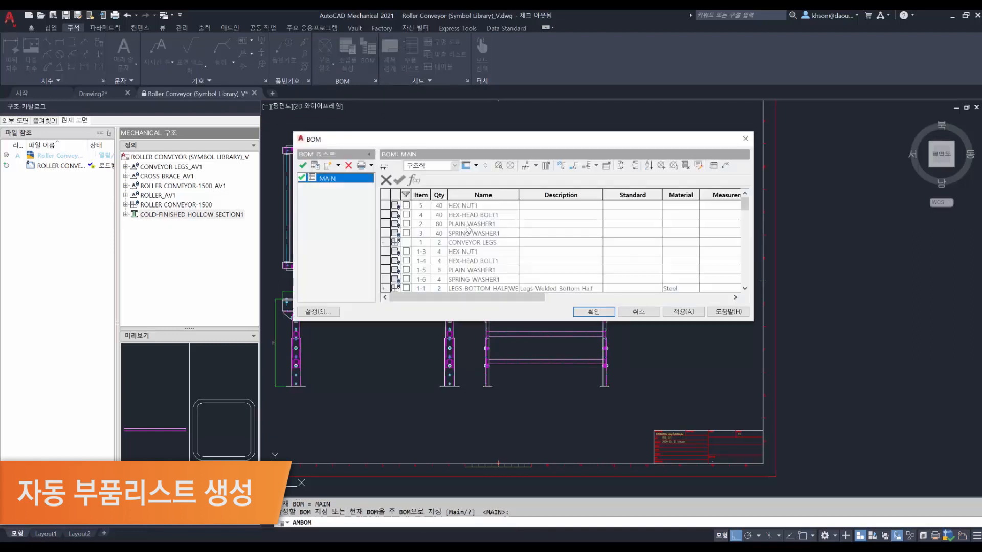
drag(449, 323, 448, 452)
scroll(441, 272, down, 10)
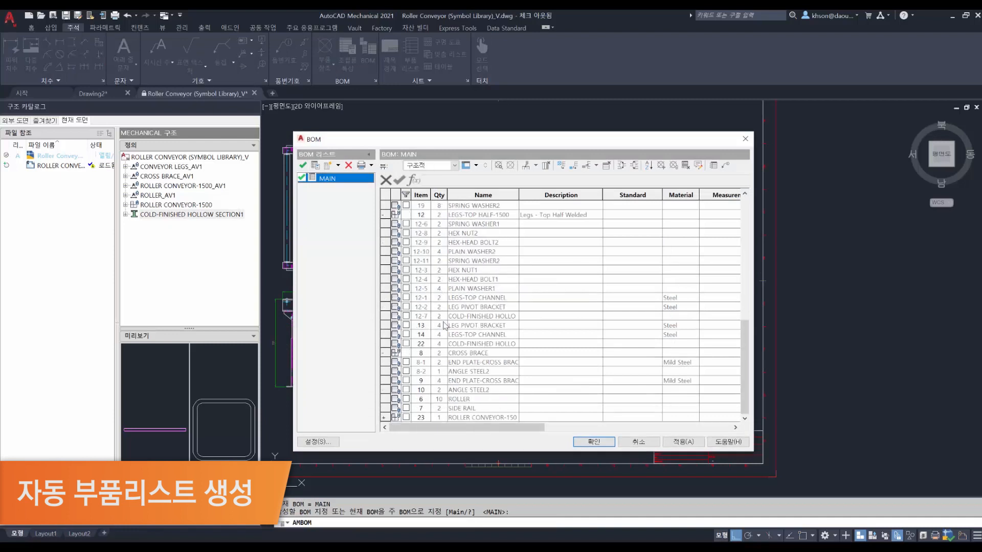
scroll(444, 326, up, 6)
- Compare the MAIN BOM's parts in the expanded and structured views and close the BOM
click(453, 165)
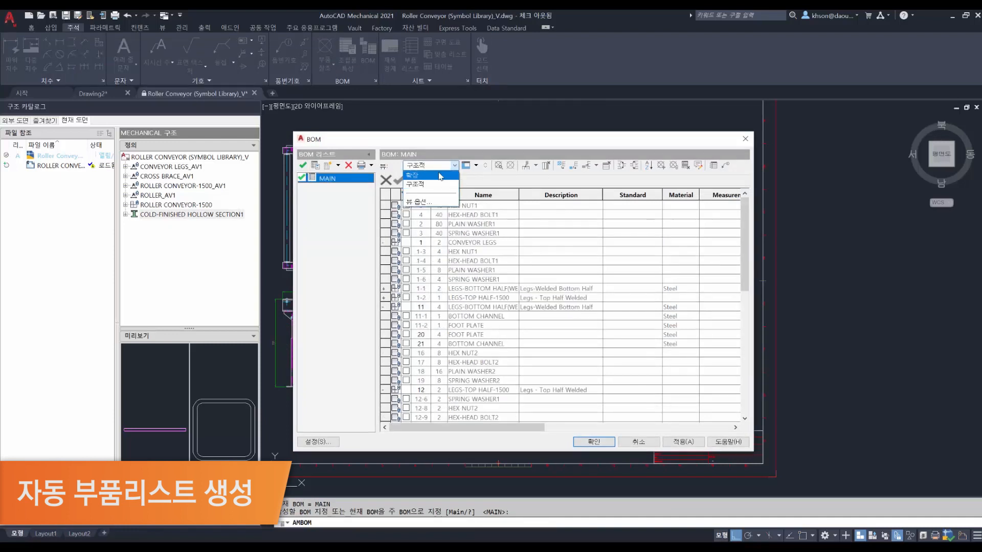
click(440, 176)
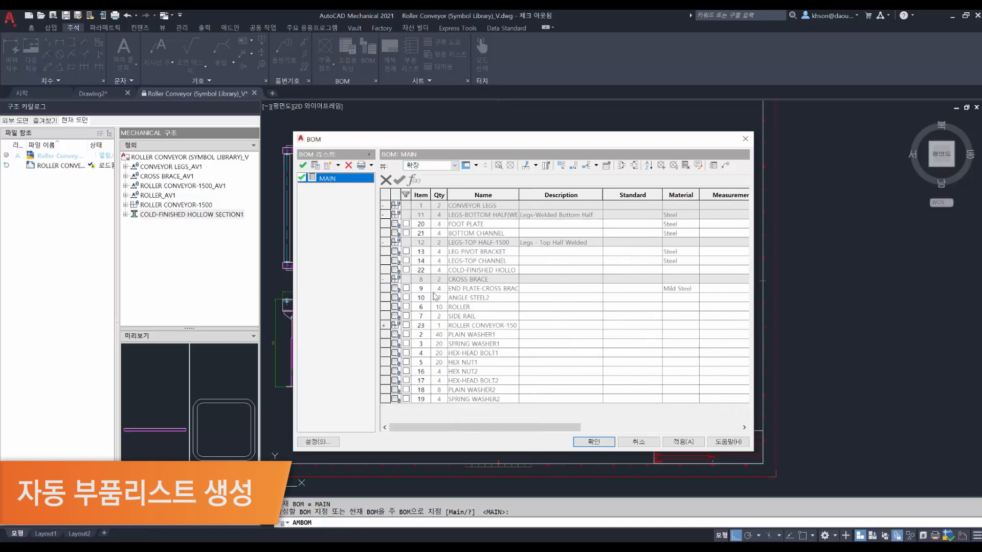
click(448, 165)
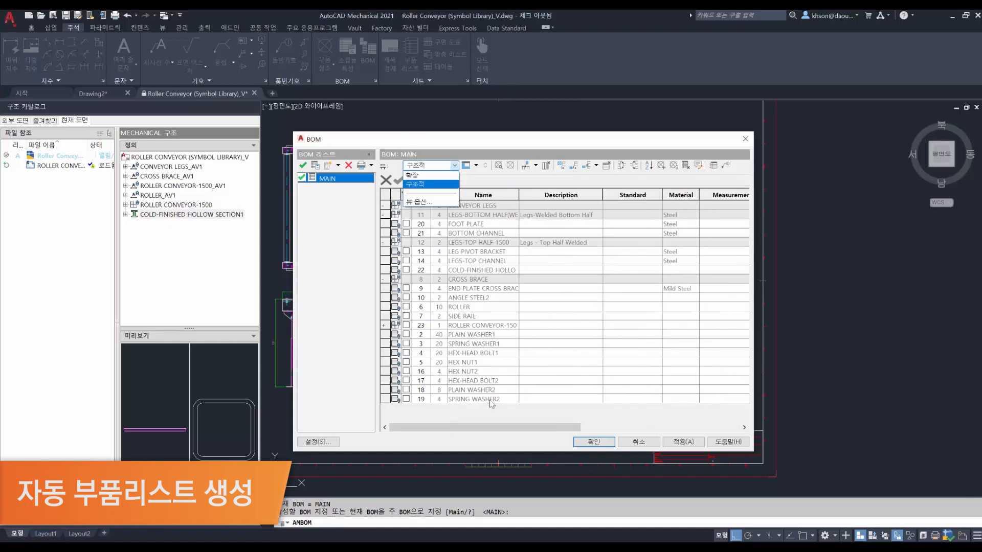
scroll(563, 358, down, 5)
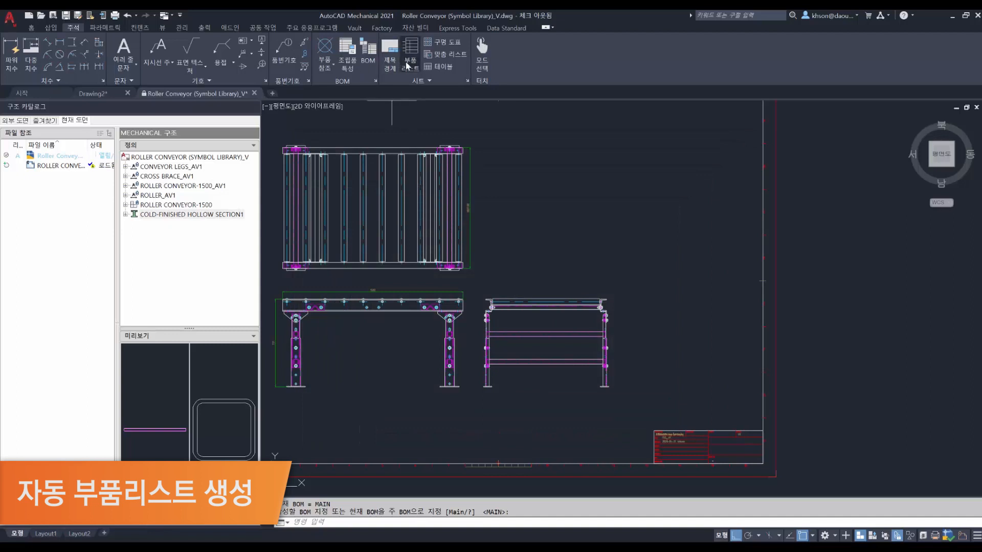
- Start a parts list from the MAIN BOM and review its rows and columns
click(409, 62)
key(Return)
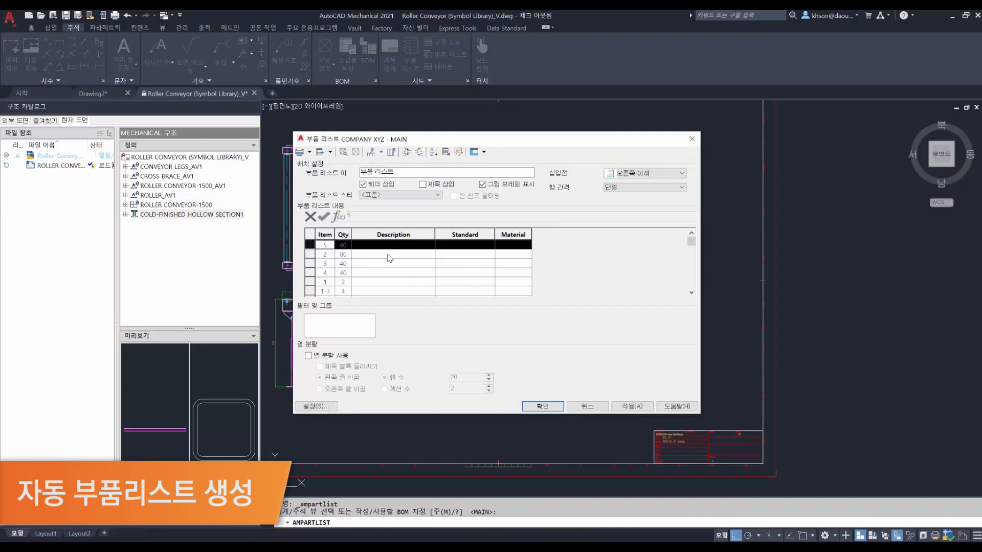
scroll(391, 265, down, 5)
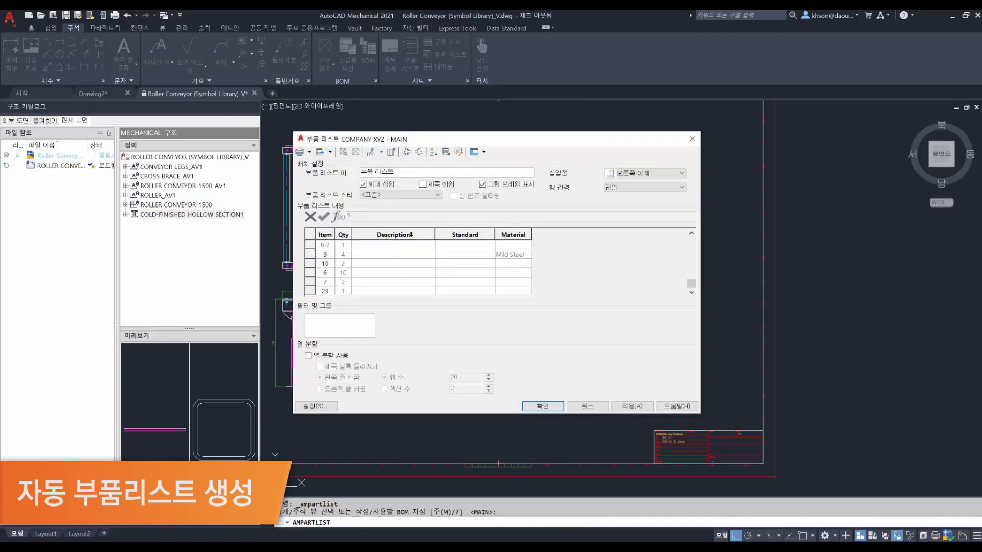
right_click(412, 235)
click(452, 323)
click(467, 326)
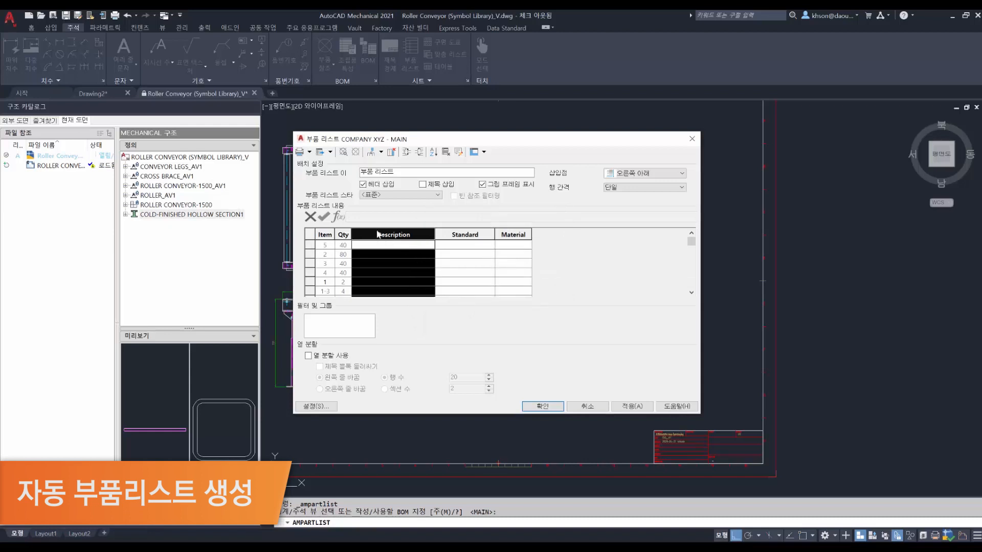
- Insert the Name column between the Description and Standard columns of the parts list
right_click(462, 235)
mouse_move(519, 279)
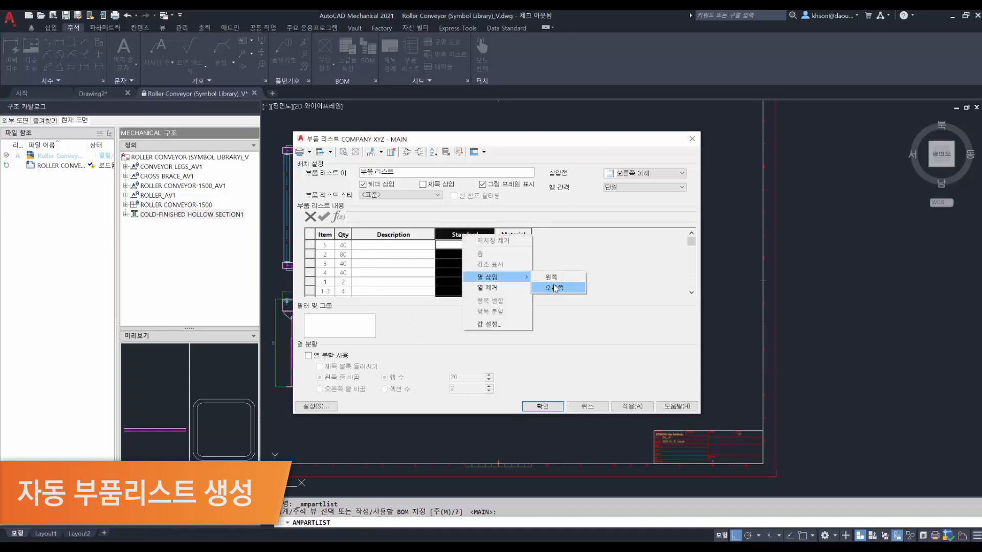
click(553, 289)
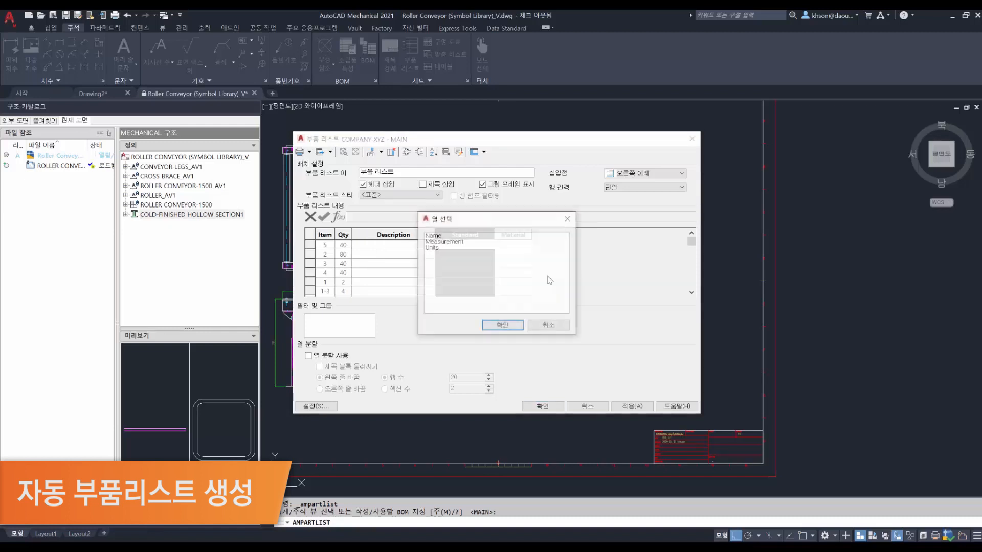
click(435, 235)
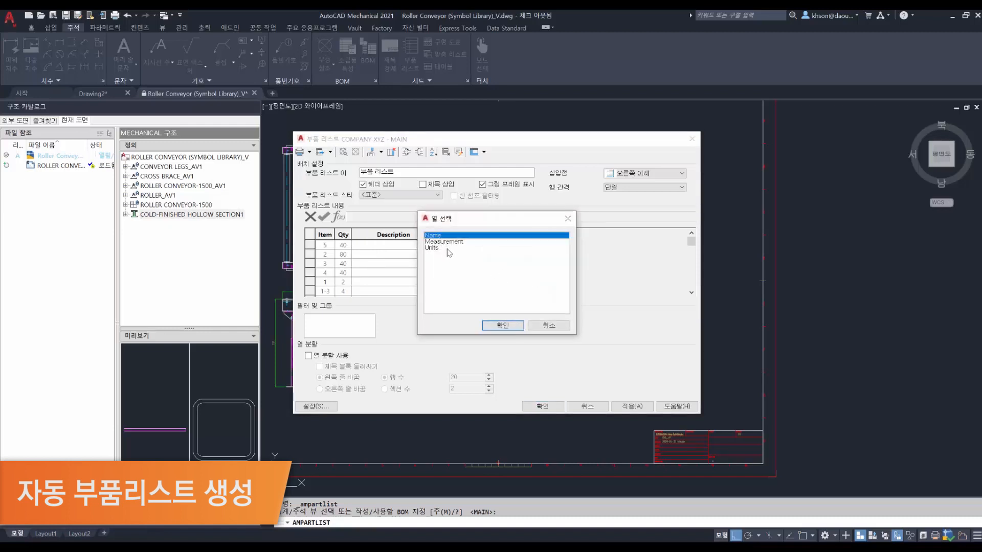
click(503, 325)
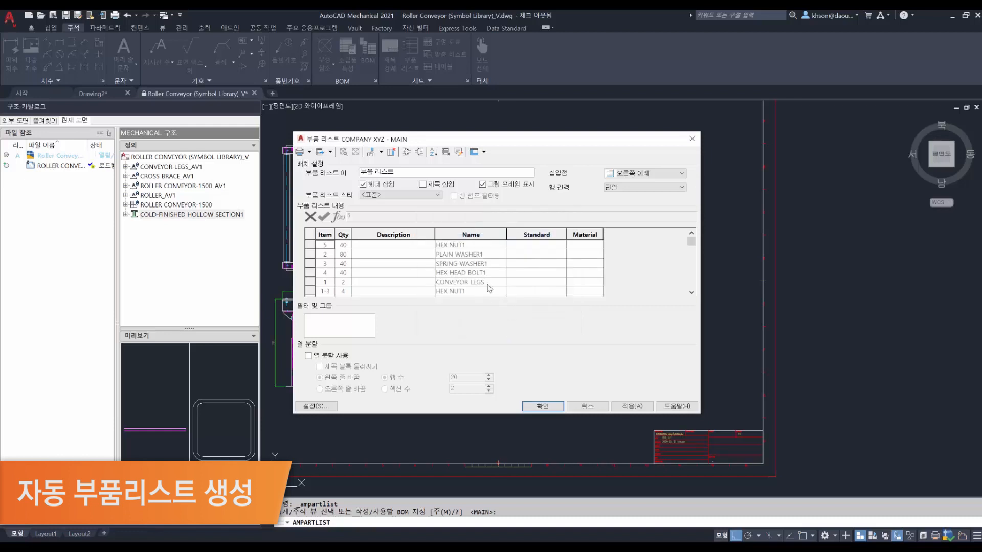
right_click(408, 234)
mouse_move(446, 277)
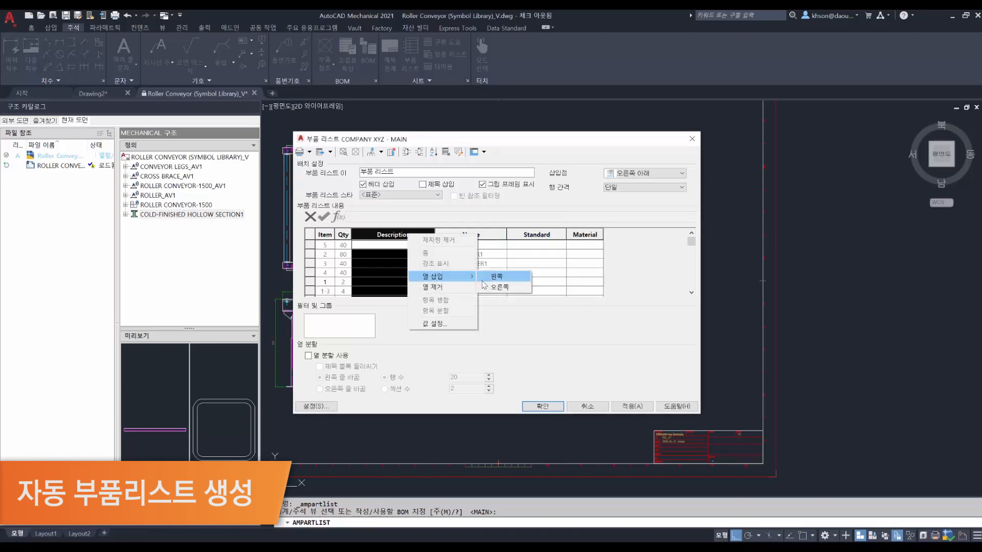
click(482, 278)
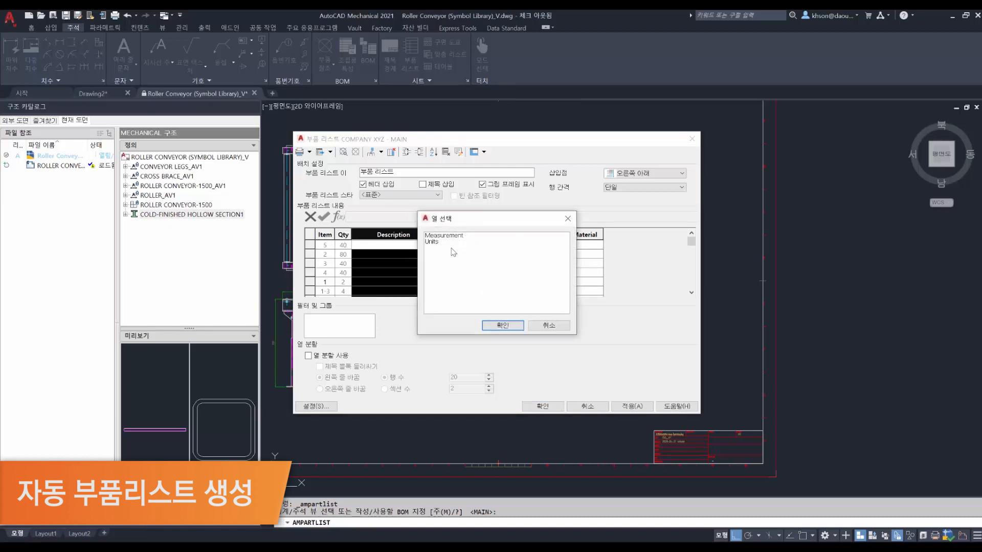
key(Escape)
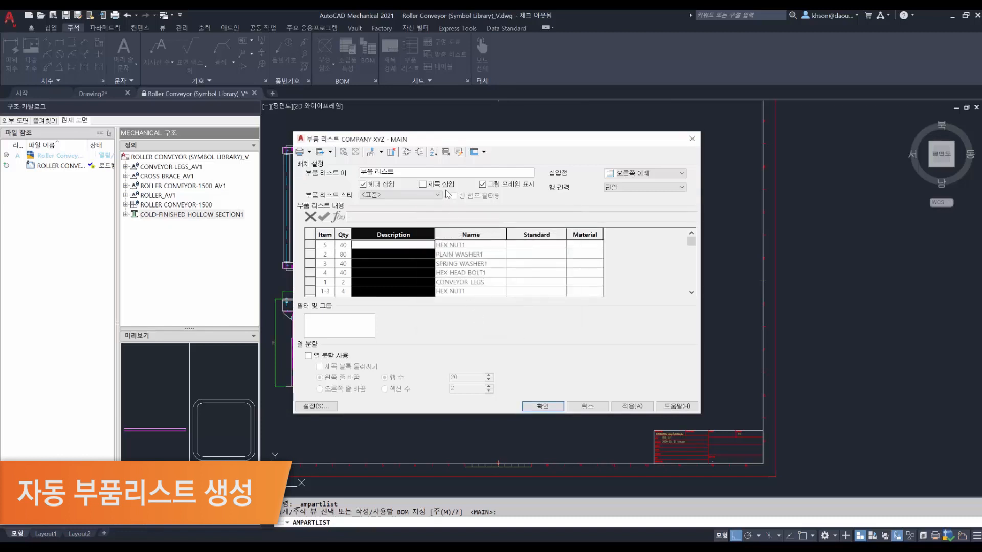
- Place the parts list directly above the title block at the sheet's edge and save the drawing
click(543, 406)
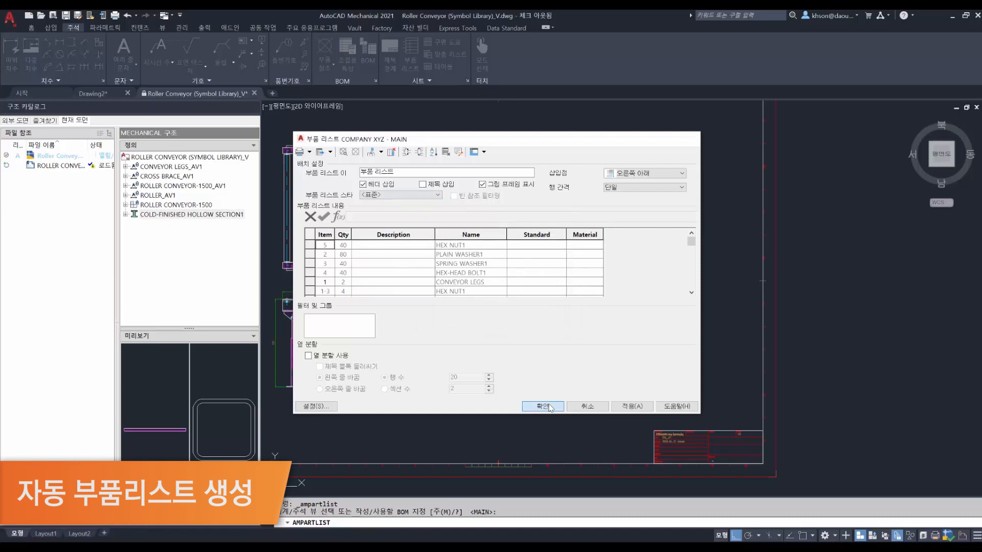
click(760, 431)
scroll(701, 342, up, 5)
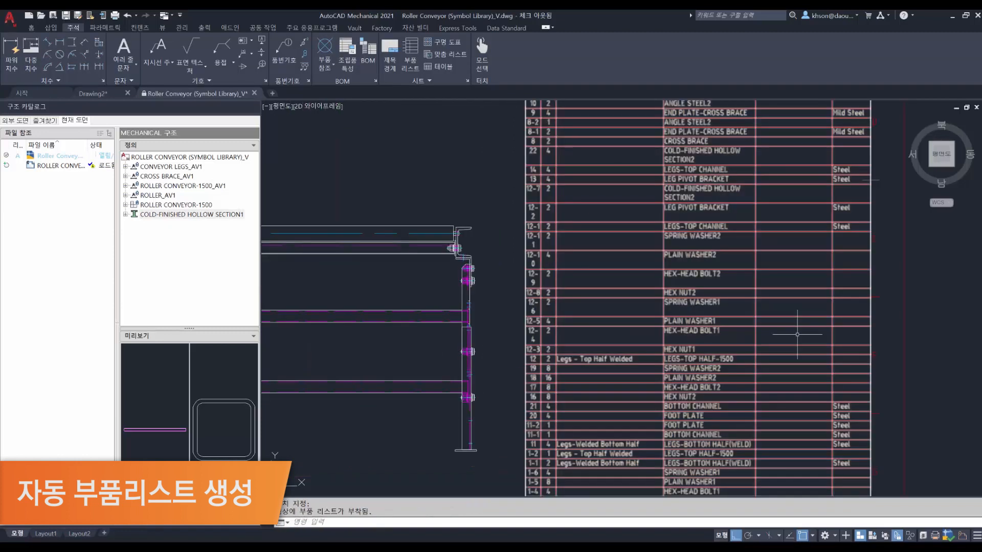
scroll(690, 317, down, 3)
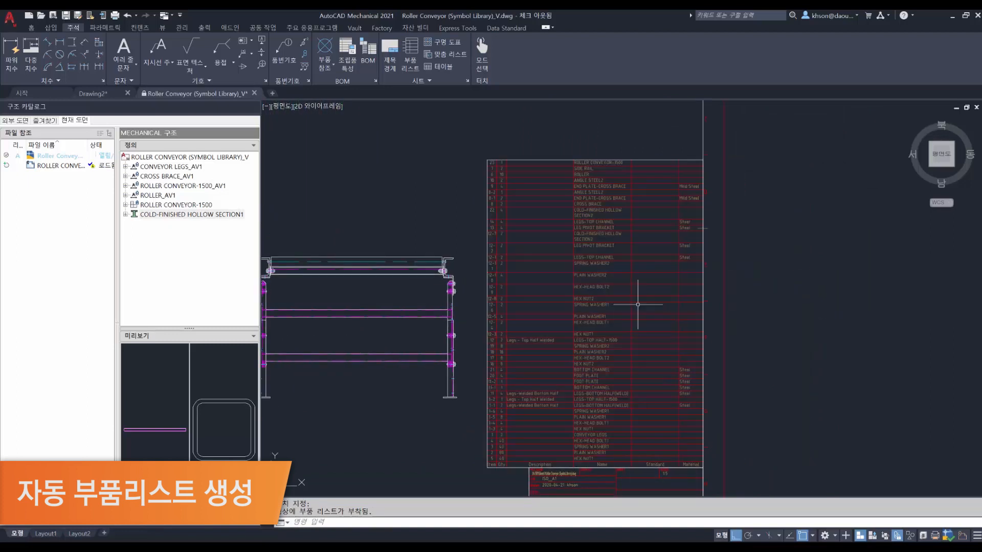
scroll(644, 302, down, 2)
key(Escape)
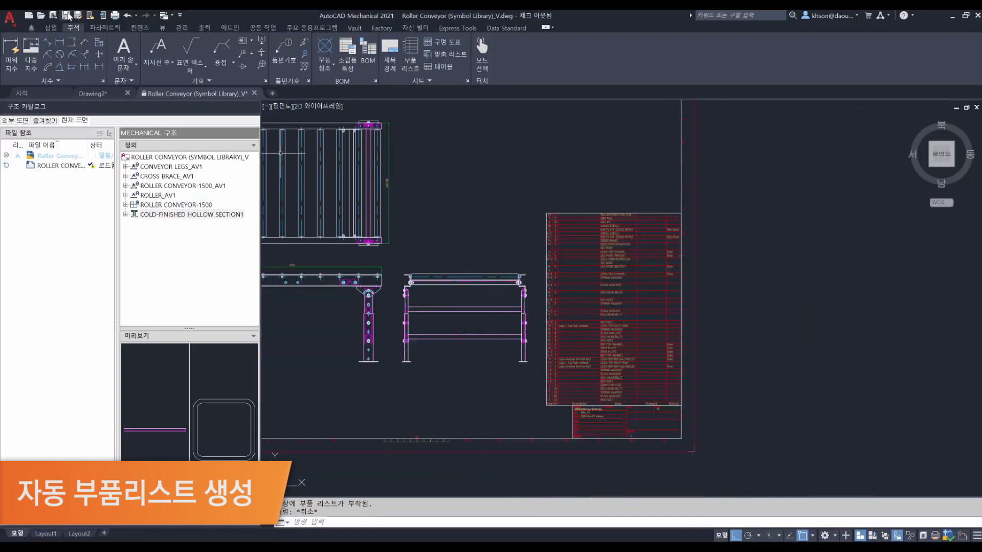
key(ctrl+s)
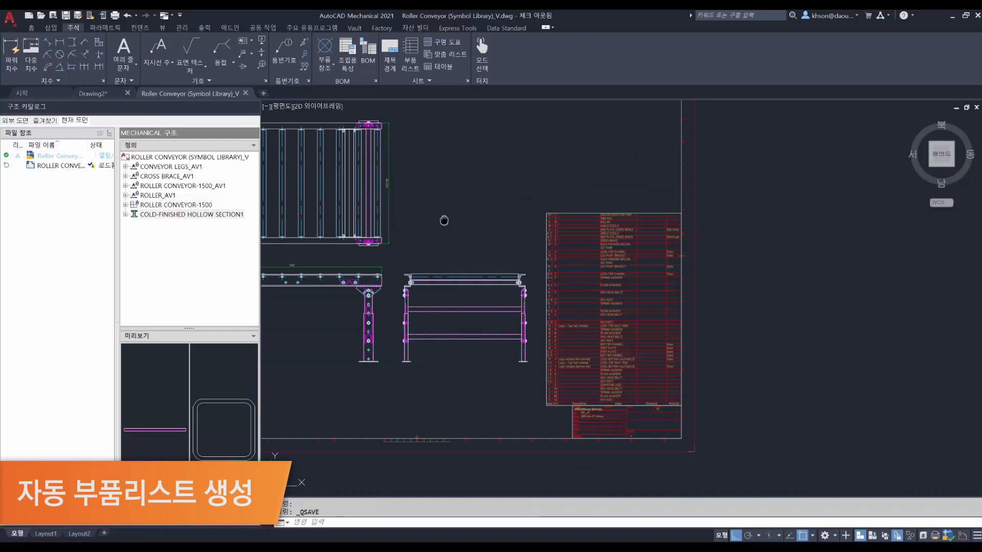
middle_click(268, 208)
middle_click(267, 208)
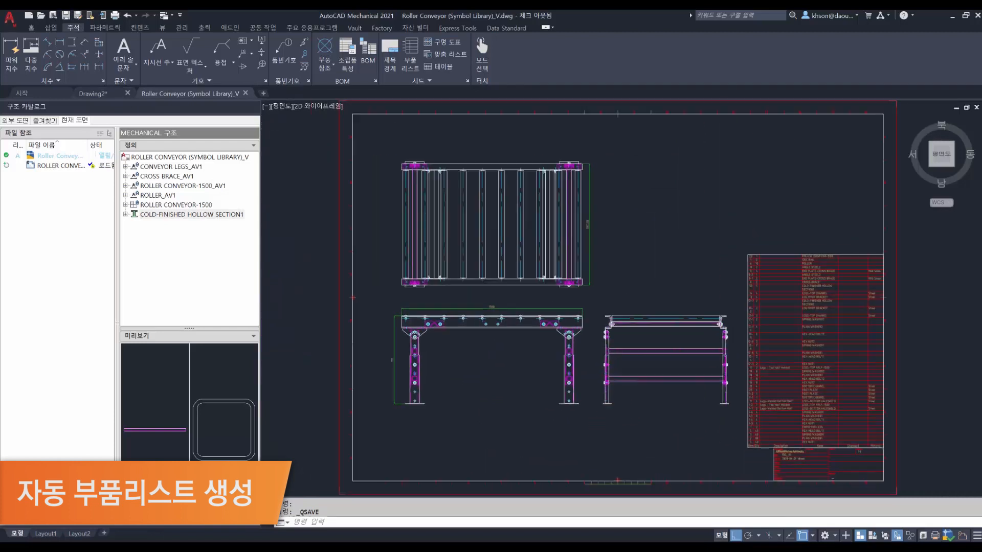
- Check Roller Conveyor (Symbol Library)_V.dwg in to Vault with the comment "부품리스트 추가", saving its pending changes
click(60, 156)
right_click(60, 160)
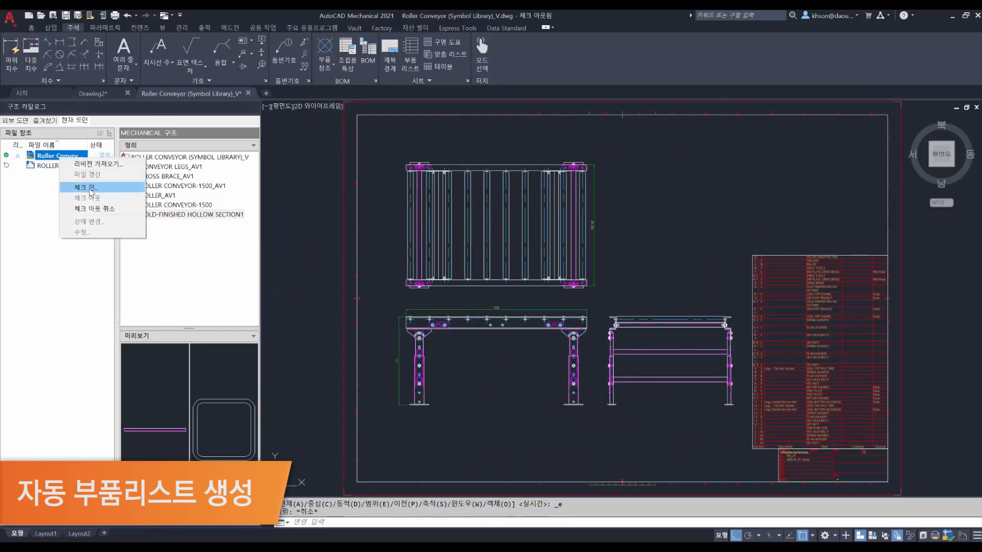
click(83, 186)
click(441, 225)
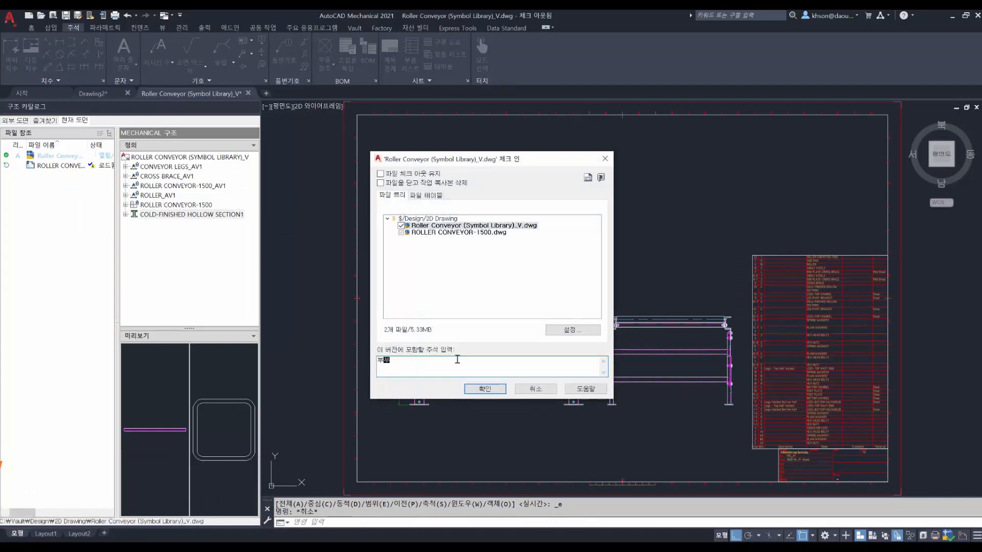
text(부품리스트 추)
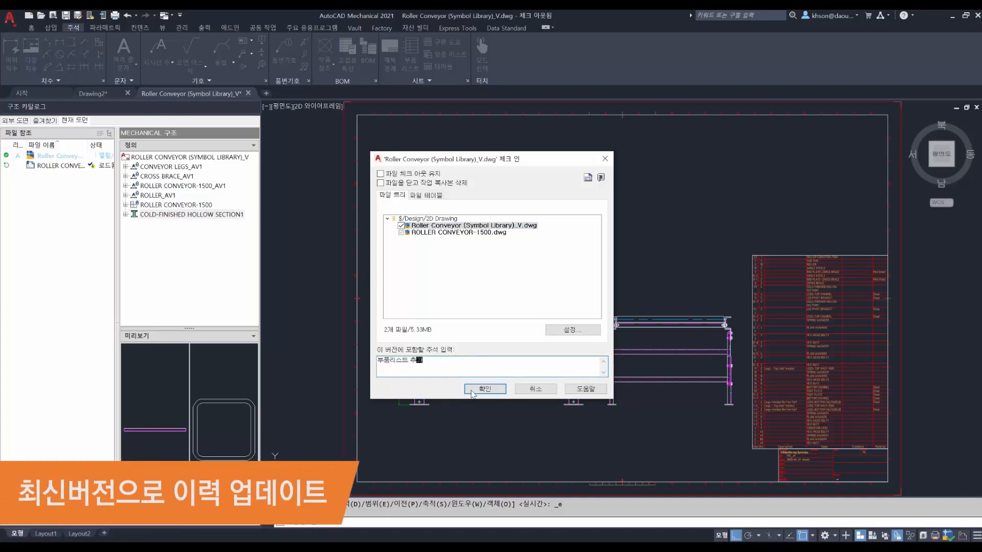
click(471, 391)
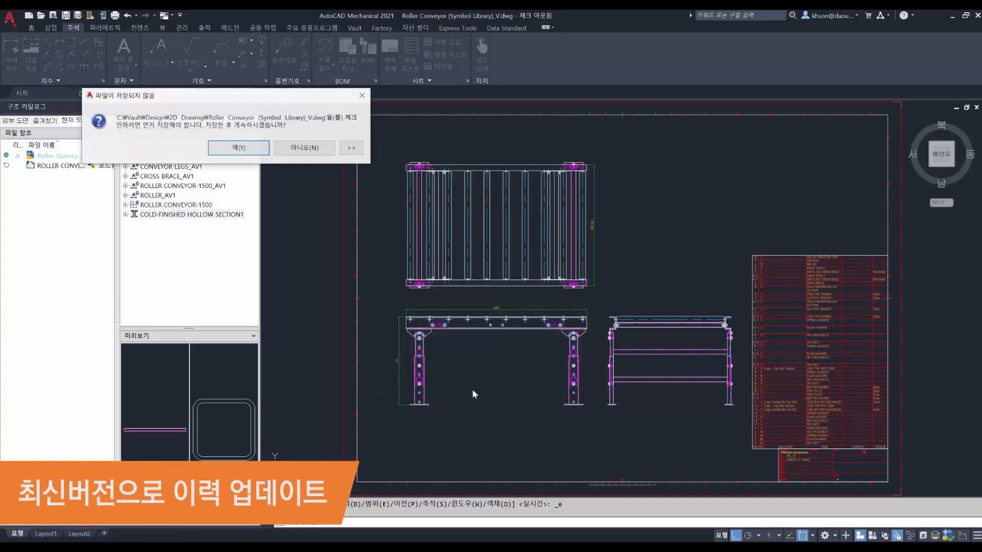
click(236, 148)
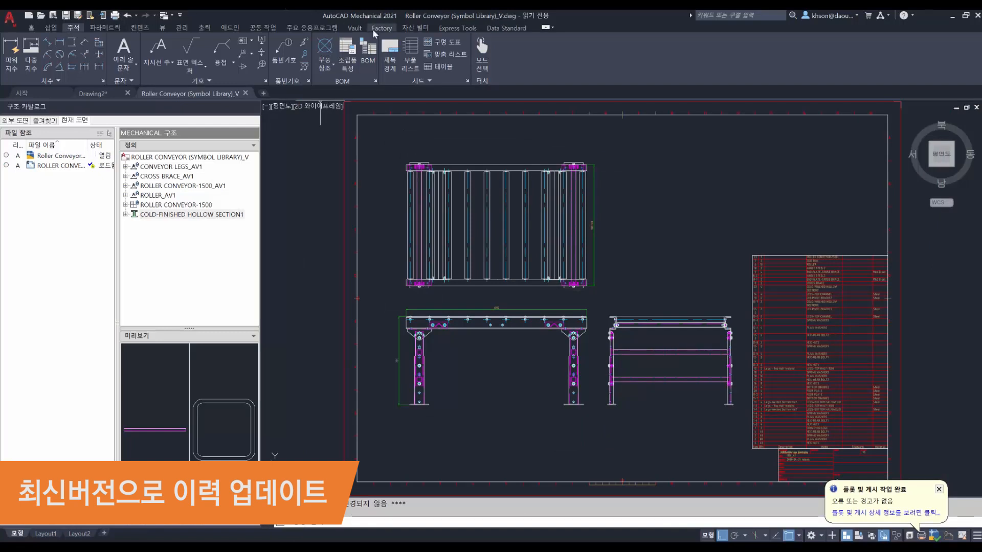
- Switch to Autodesk Vault Professional and decline checking out the open drawing
click(354, 28)
click(21, 70)
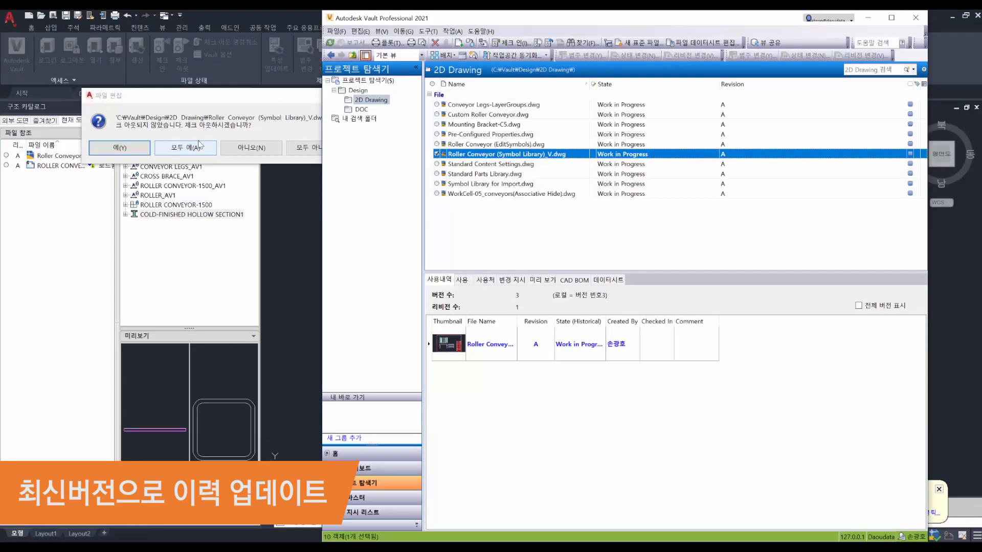
click(242, 148)
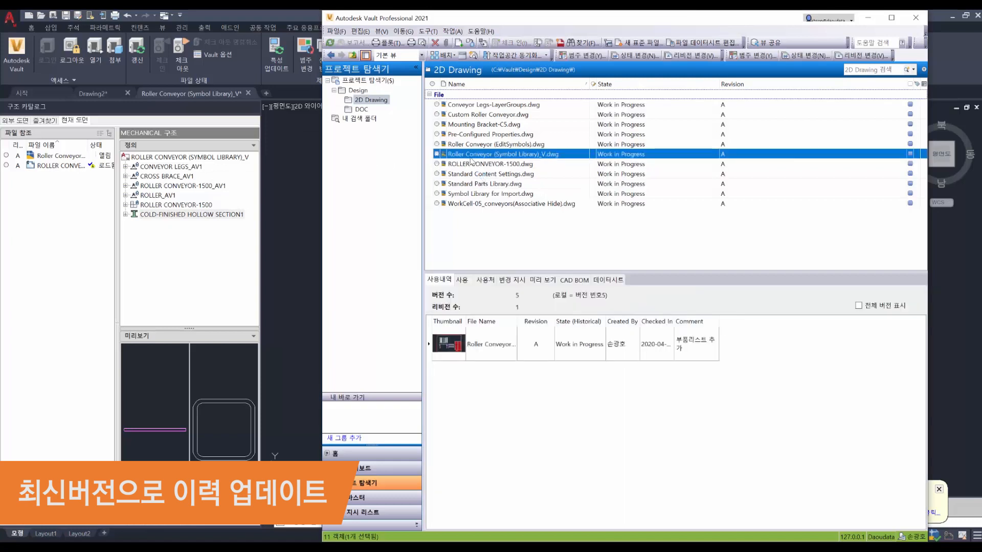
- Examine the used files, where-used list and change orders of Roller Conveyor (Symbol Library)_V.dwg, widening the file name column
click(462, 281)
click(435, 340)
drag(477, 321, 541, 310)
click(512, 331)
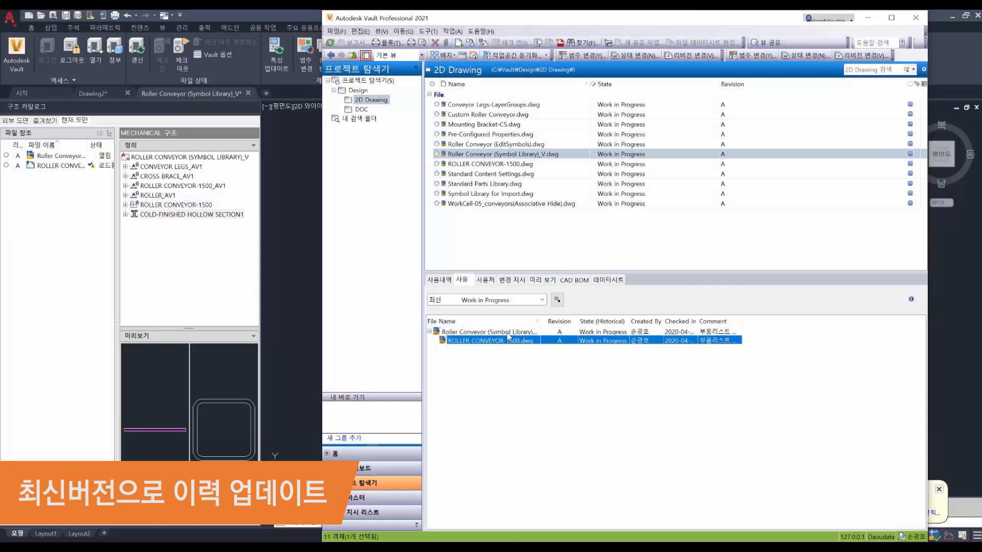
click(482, 281)
click(508, 281)
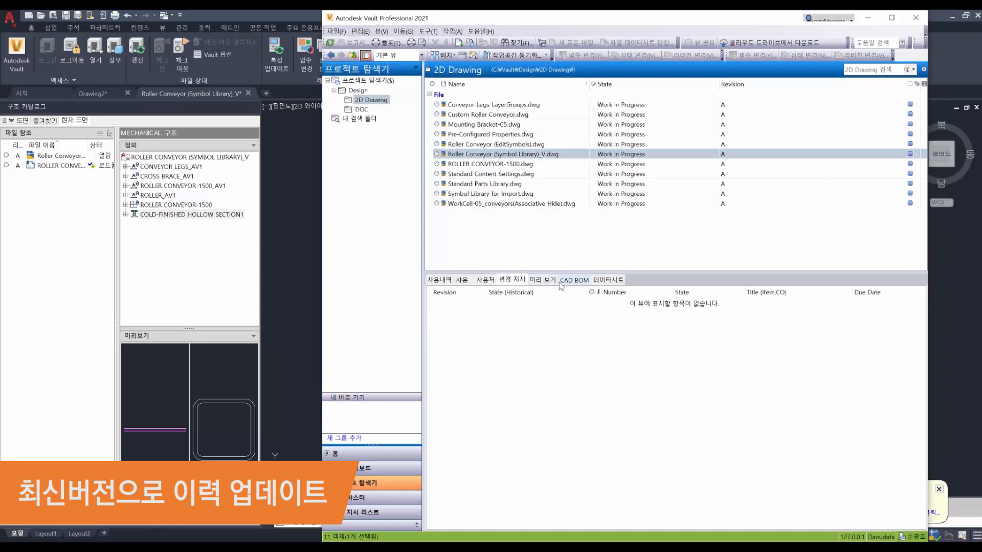
- View the working folder of ROLLER CONVEYOR-1500.dwg, reached from the main drawing's used files, and close the folder window
click(474, 154)
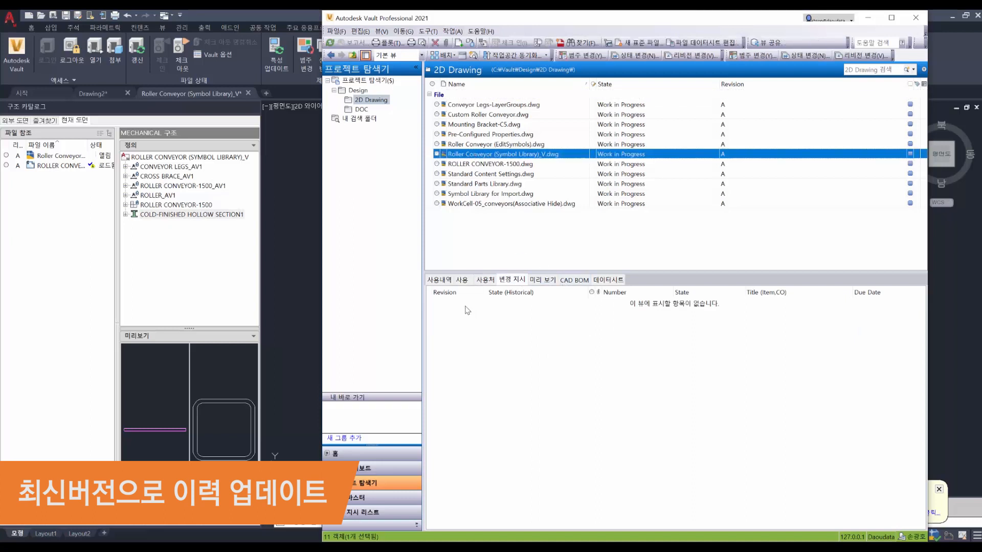
click(462, 280)
click(466, 341)
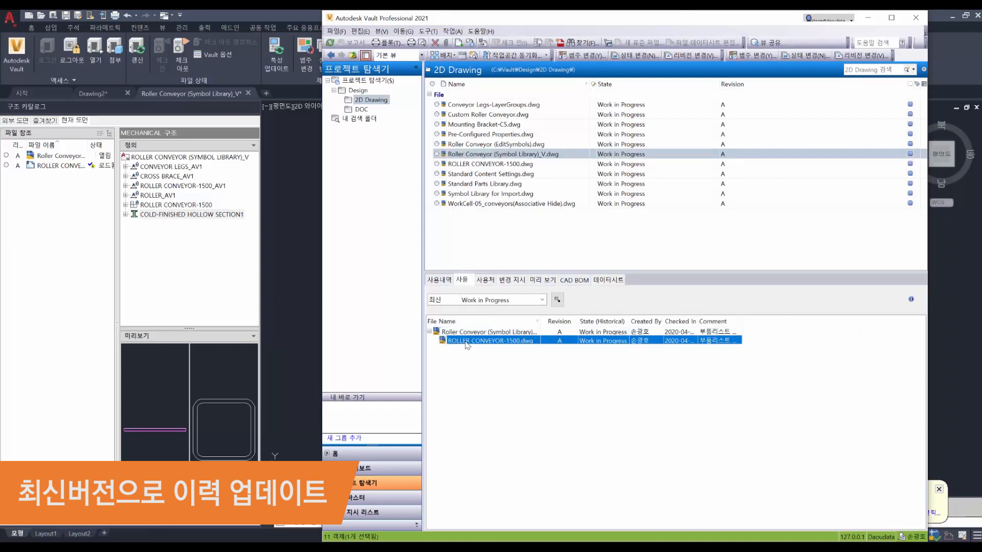
right_click(466, 343)
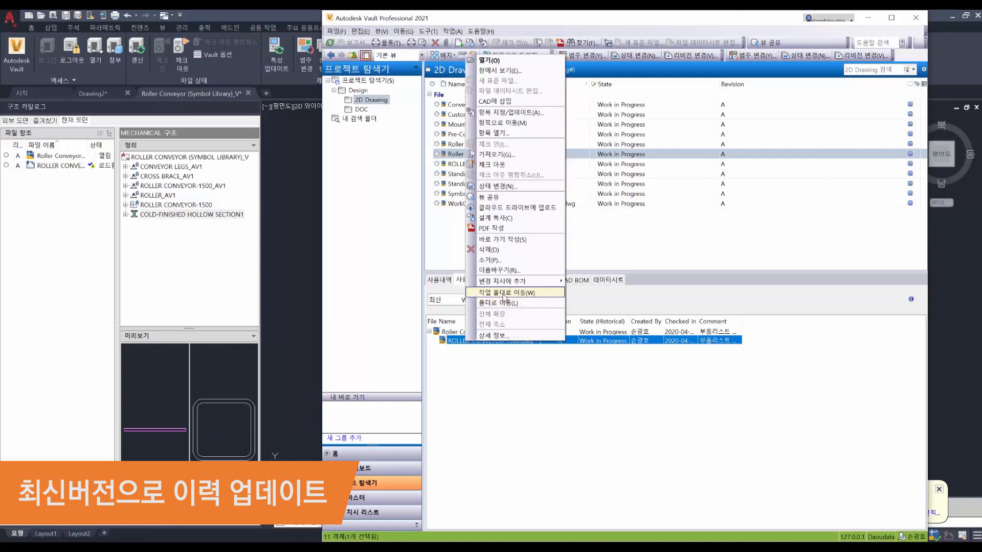
click(503, 294)
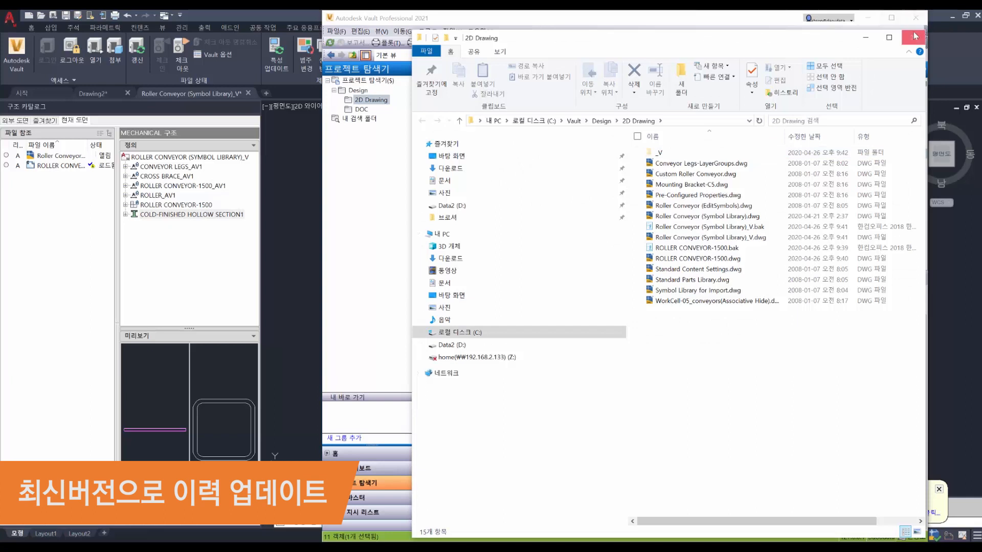
click(916, 36)
- Go to ROLLER CONVEYOR-1500.dwg in its Vault folder and expand its where-used list with full file names readable
right_click(518, 342)
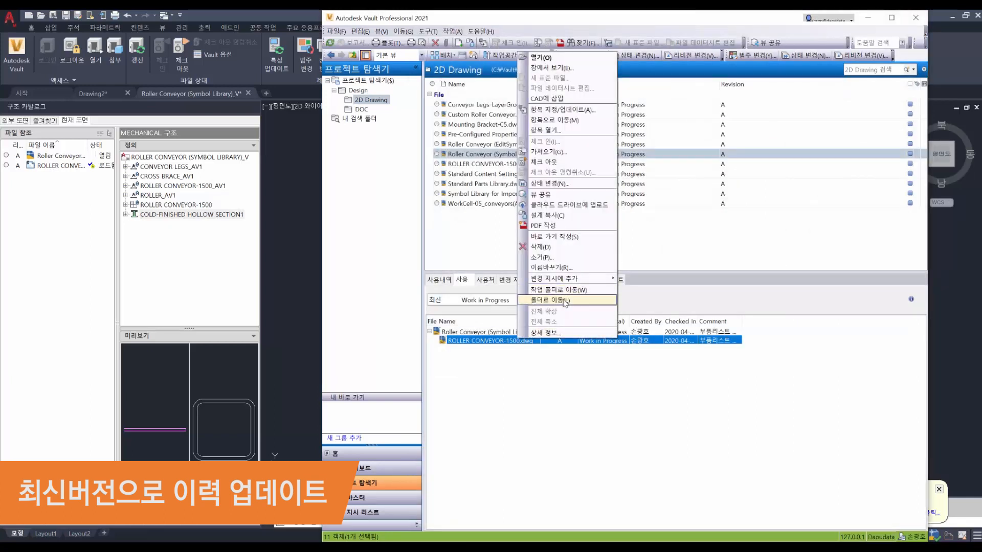
click(563, 300)
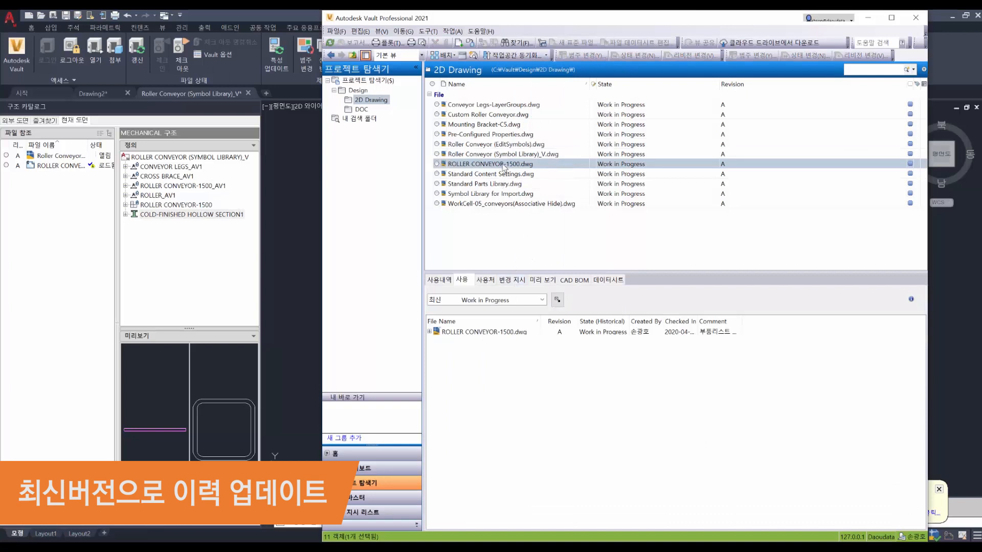
click(486, 280)
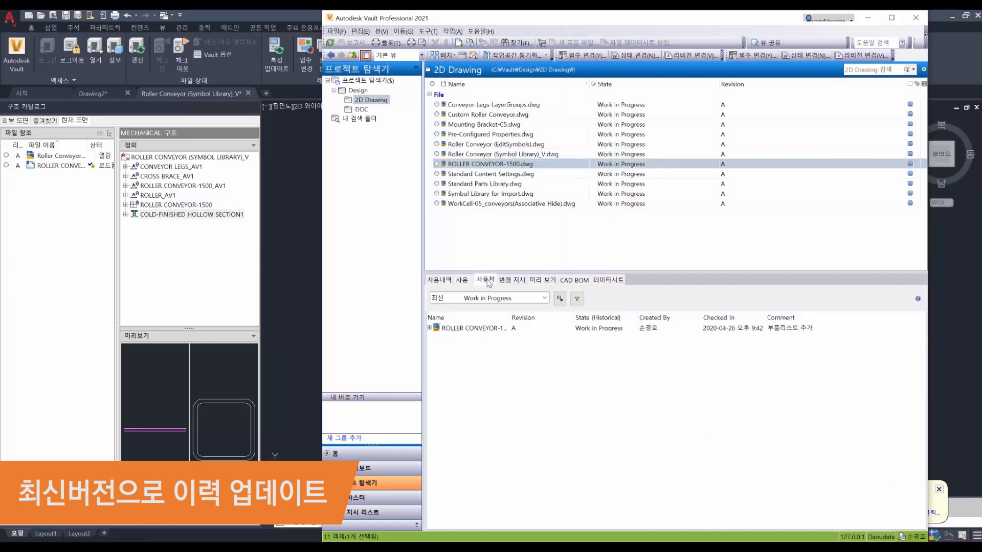
click(429, 328)
click(443, 338)
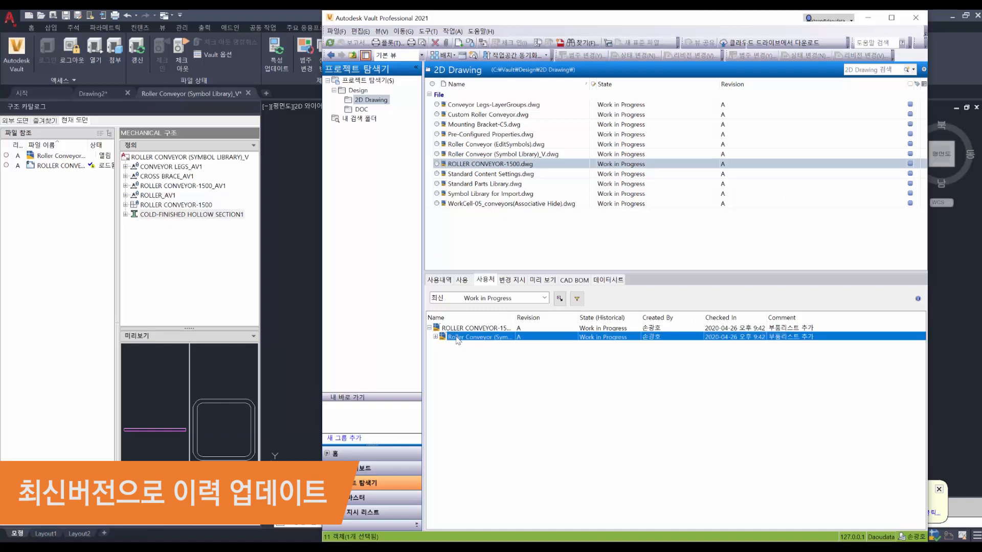
double_click(515, 320)
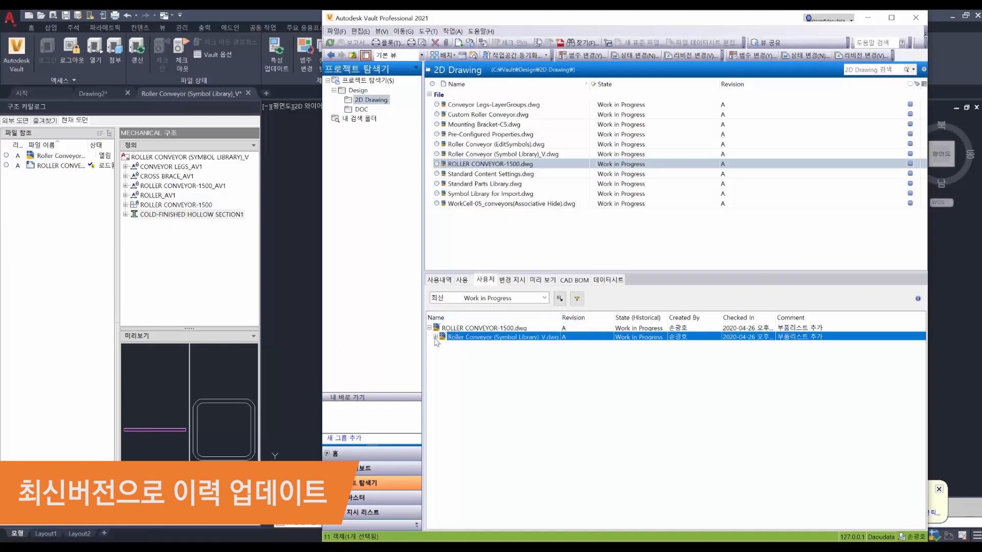
click(435, 337)
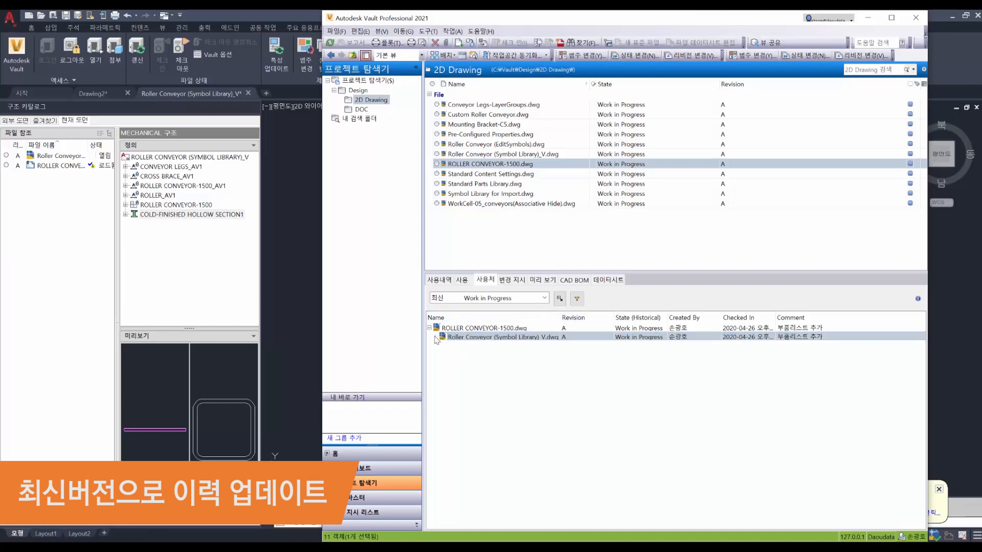
- Assign or update the Vault item for Roller Conveyor (Symbol Library)_V.dwg
click(534, 154)
right_click(534, 156)
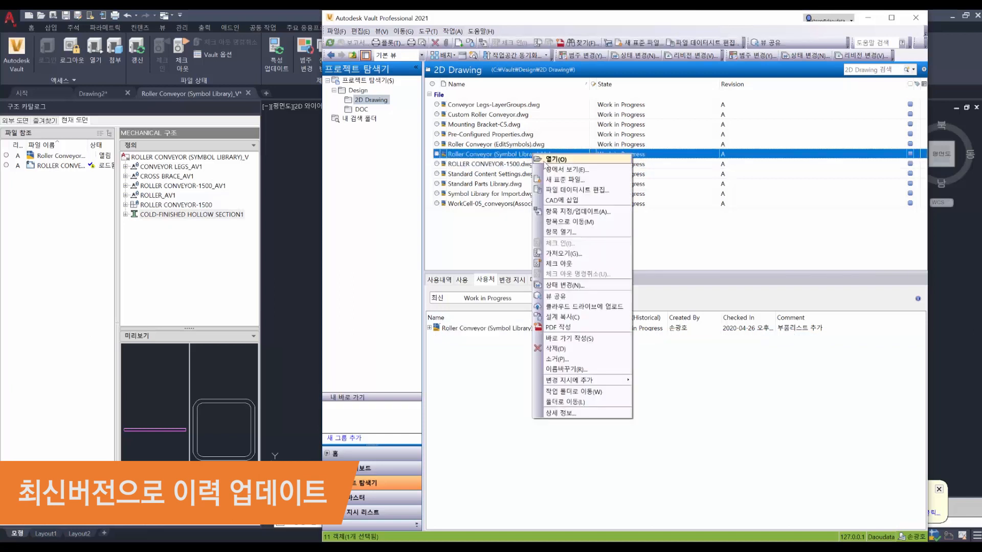
click(570, 211)
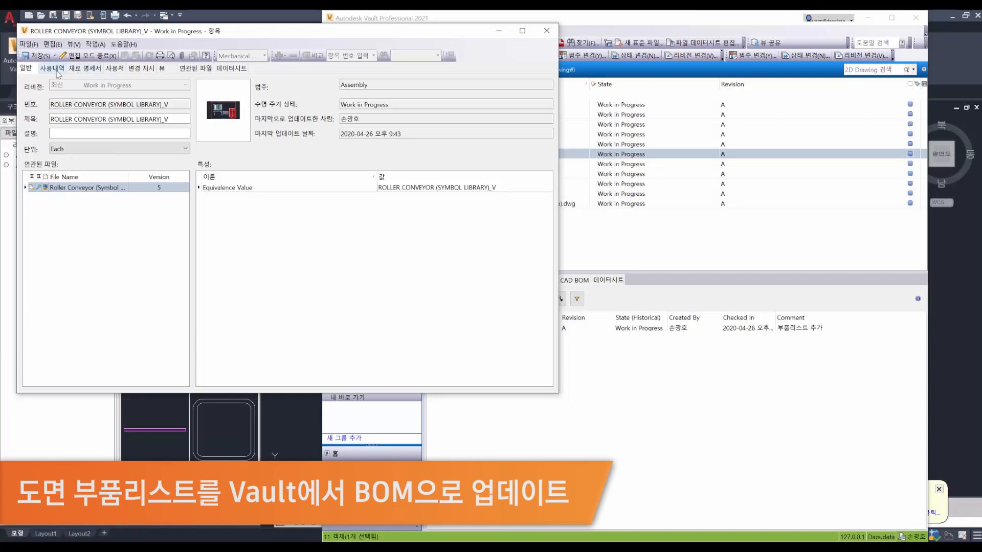
- Turn on the whole branch under ROLLER CONVEYOR (SYMBOL LIBRARY)_V in the item's bill of materials
click(88, 72)
click(70, 125)
click(75, 117)
right_click(75, 116)
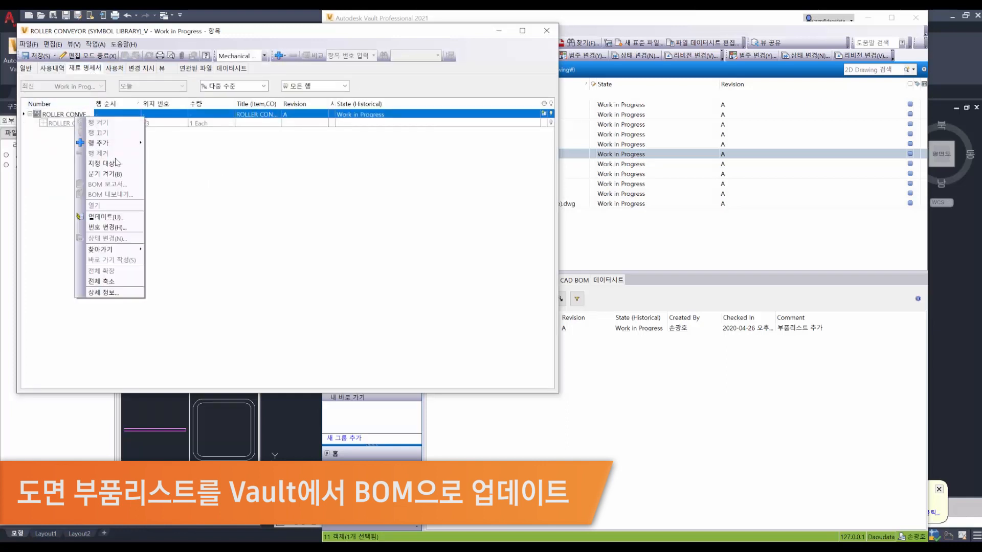
click(121, 177)
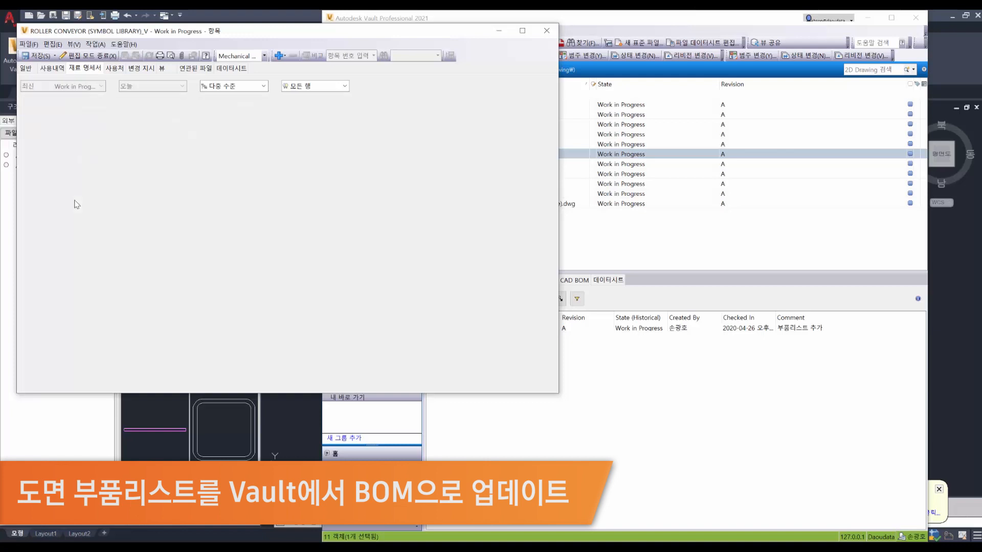
- Expand ROLLER CONVEYOR-1500 with its conveyor legs, both leg halves and cross brace, and widen the Number column to show full names
click(36, 124)
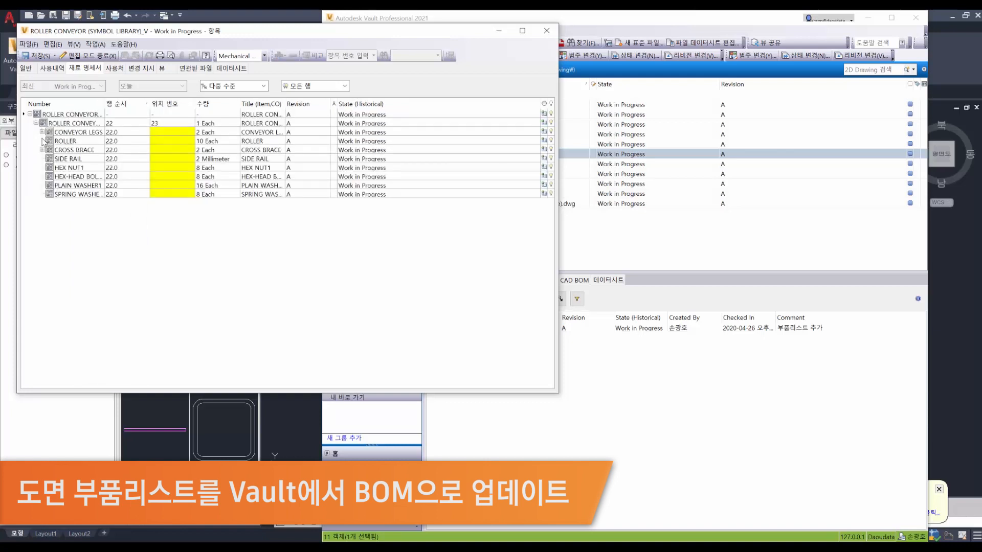
click(43, 132)
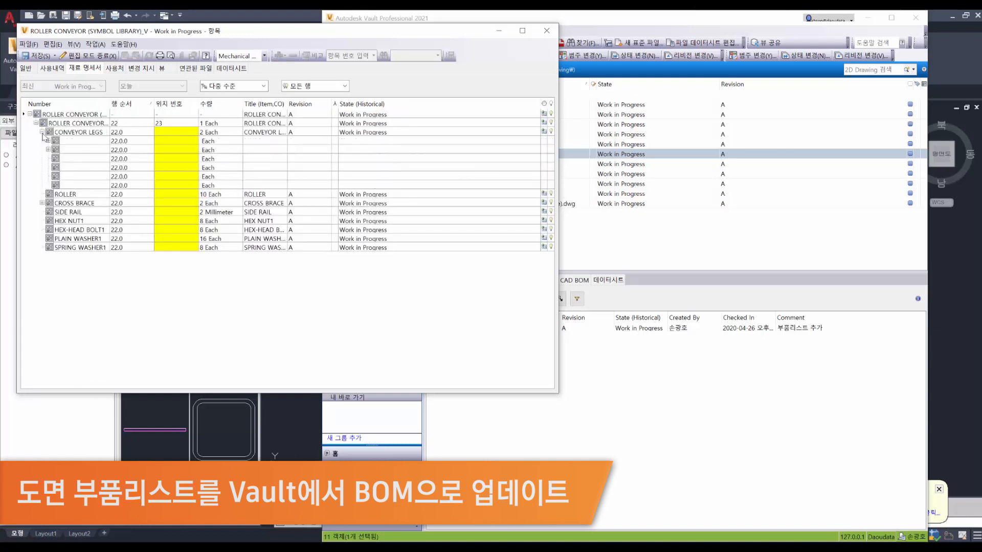
click(42, 204)
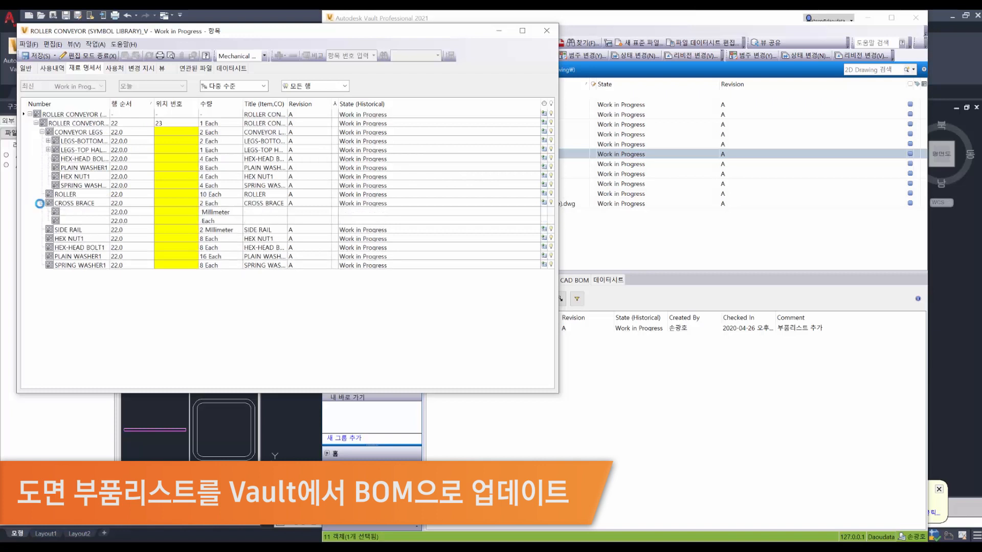
click(49, 141)
click(48, 168)
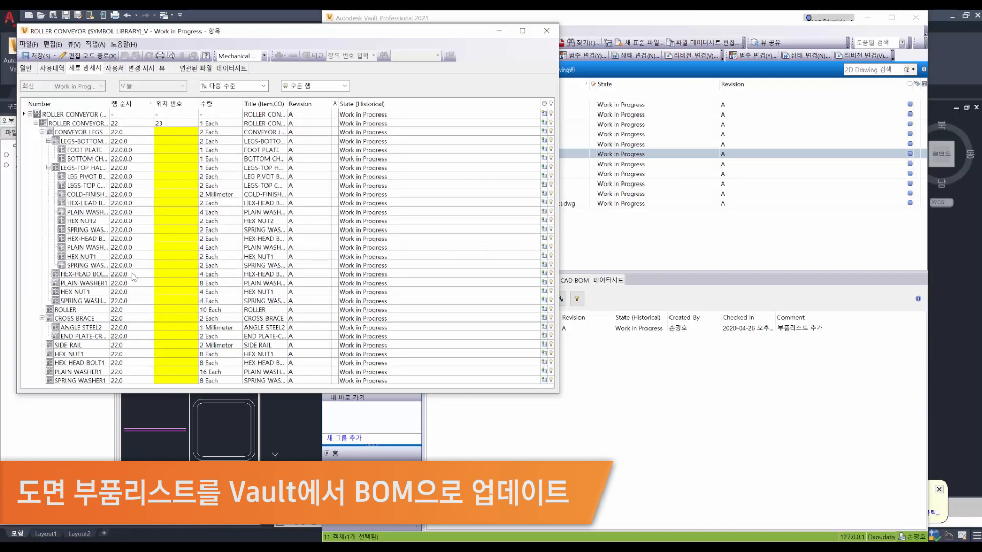
drag(109, 106, 183, 106)
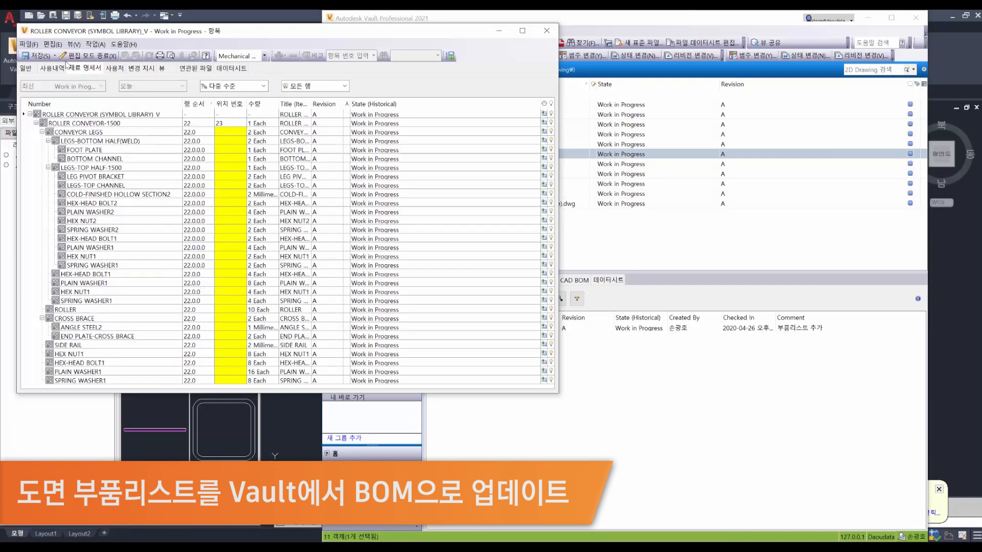
- Save the item with its bill of materials, finish edit mode and close the item window
click(49, 56)
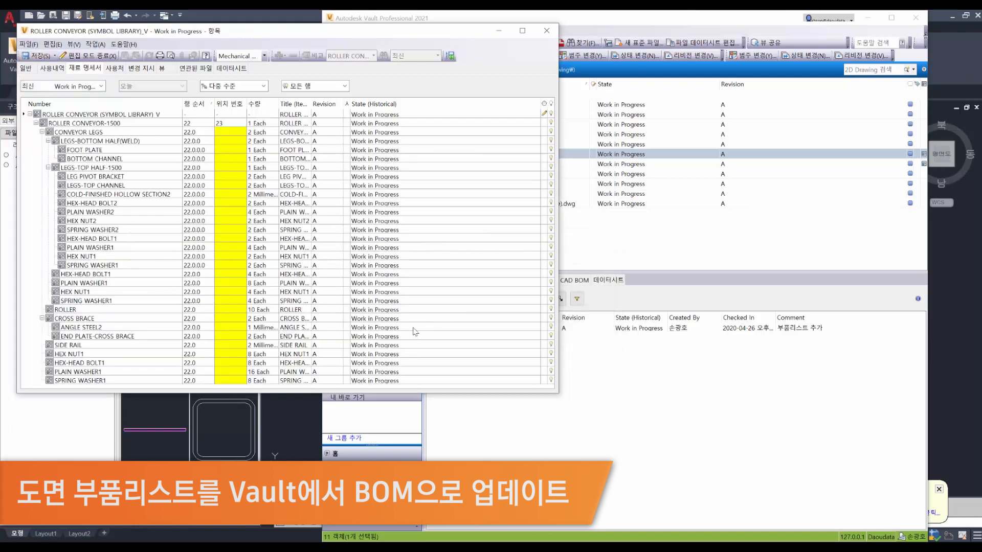
click(105, 56)
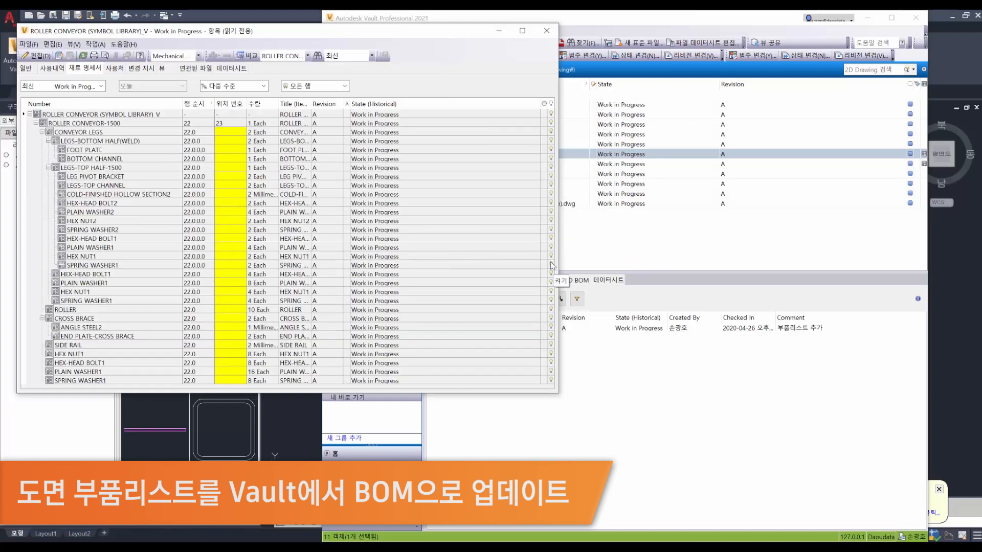
click(547, 32)
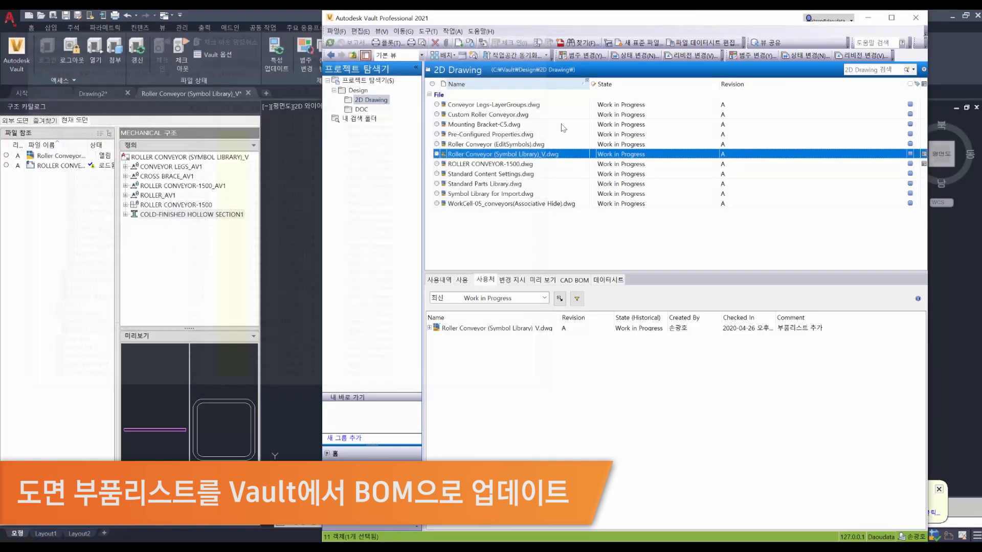
- Go from Roller Conveyor (Symbol Library)_V.dwg to its linked item in the Item Master
click(506, 163)
click(505, 155)
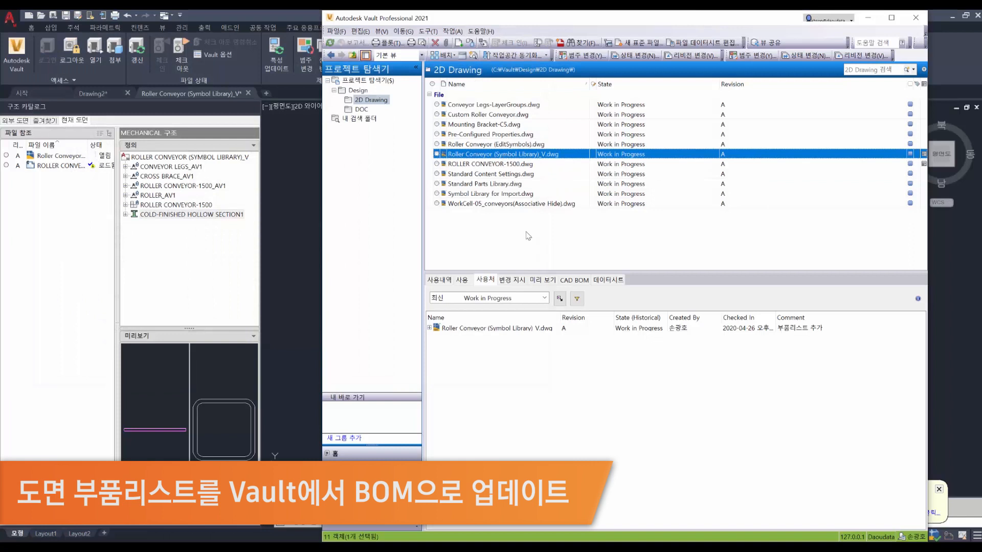
right_click(610, 156)
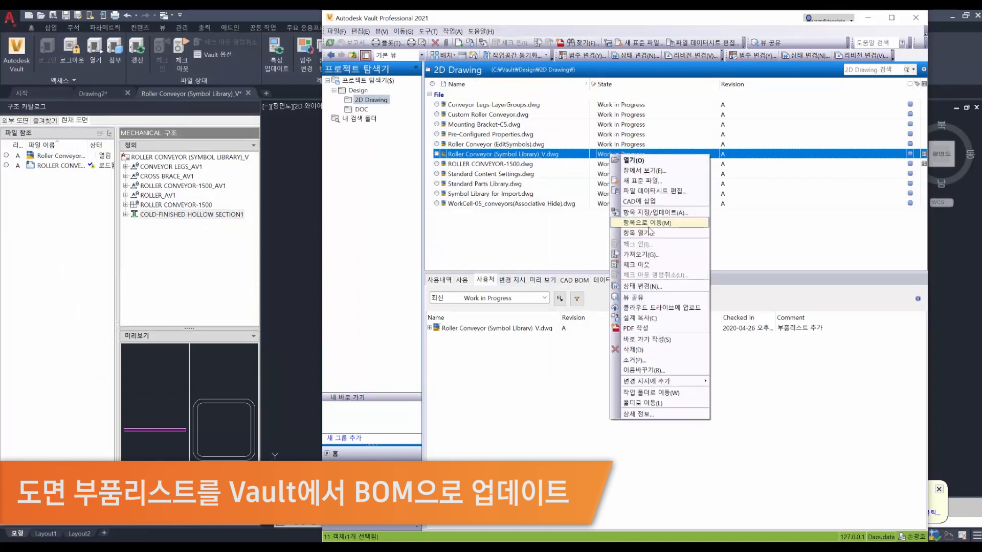
click(647, 223)
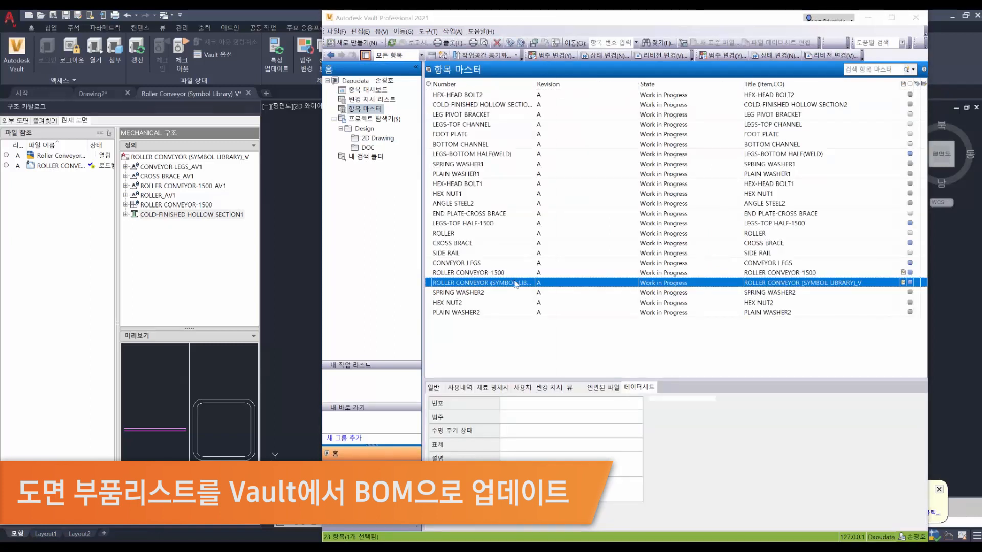
- Open the ROLLER CONVEYOR (SYMBOL LIBRARY)_V item and expand ROLLER CONVEYOR-1500, CONVEYOR LEGS and CROSS BRACE in its bill of materials
double_click(515, 285)
click(89, 69)
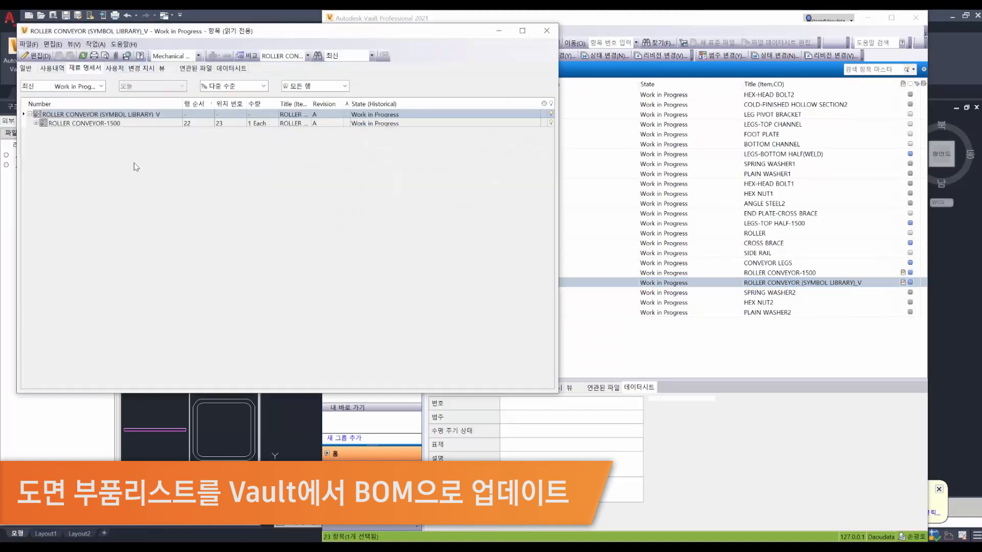
click(36, 124)
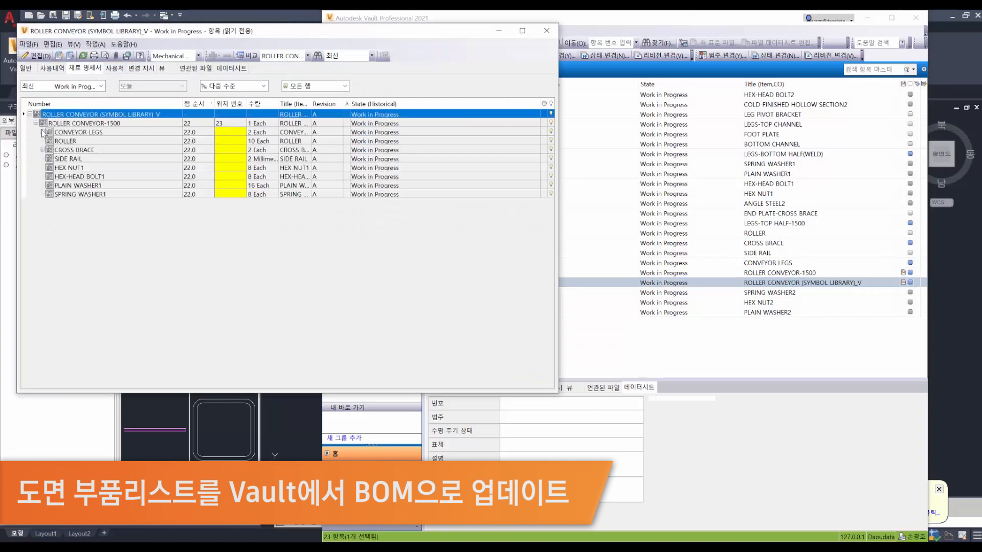
click(43, 132)
click(42, 203)
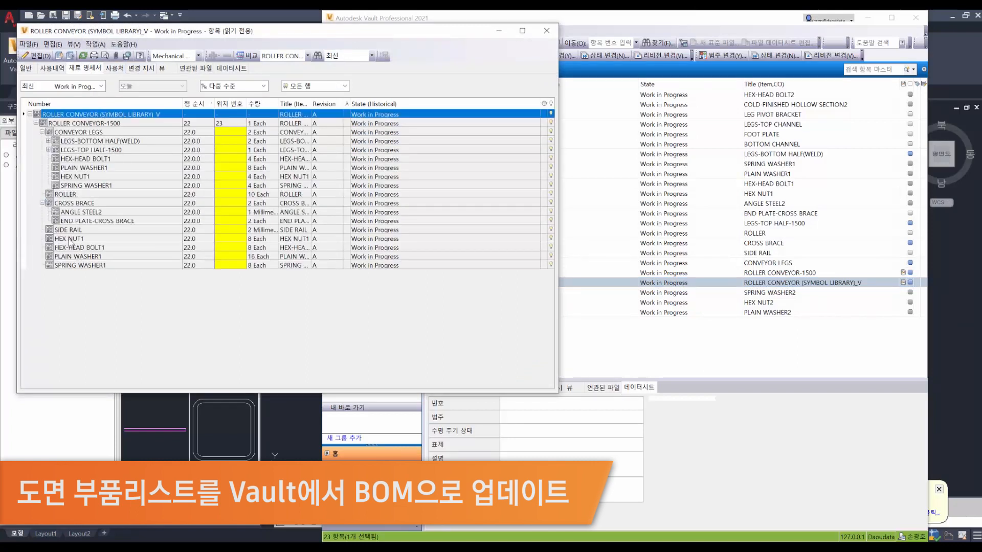